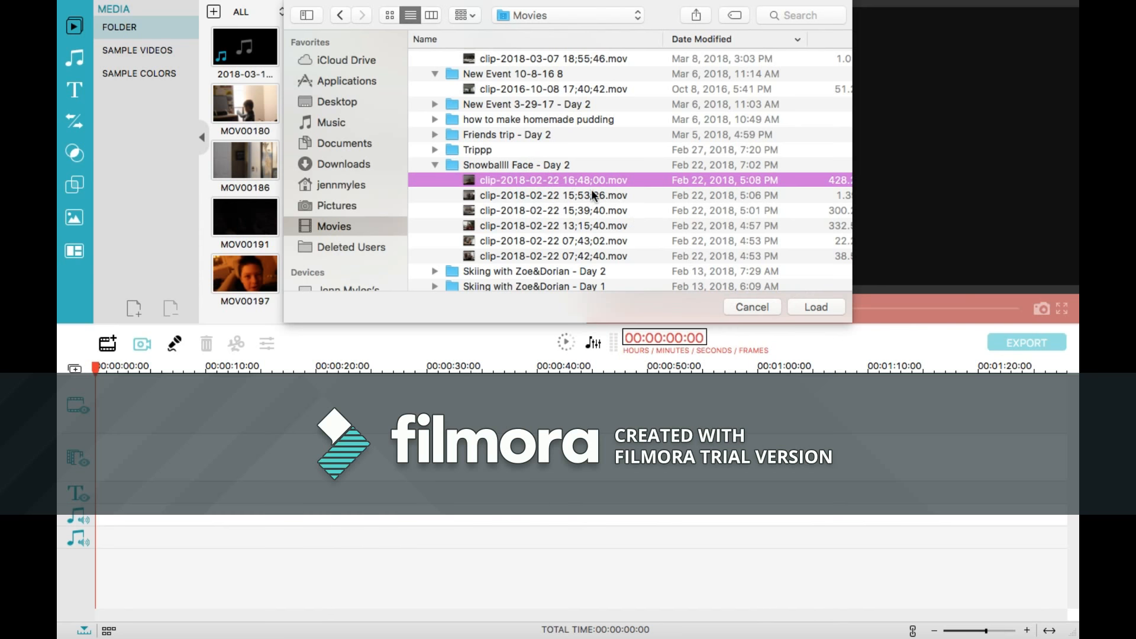
Import all six clips from the "Snowballll Face - Day 2" folder into the media library.
{"action": "left_click_drag", "start_coordinate": [576, 207], "coordinate": [583, 256]}
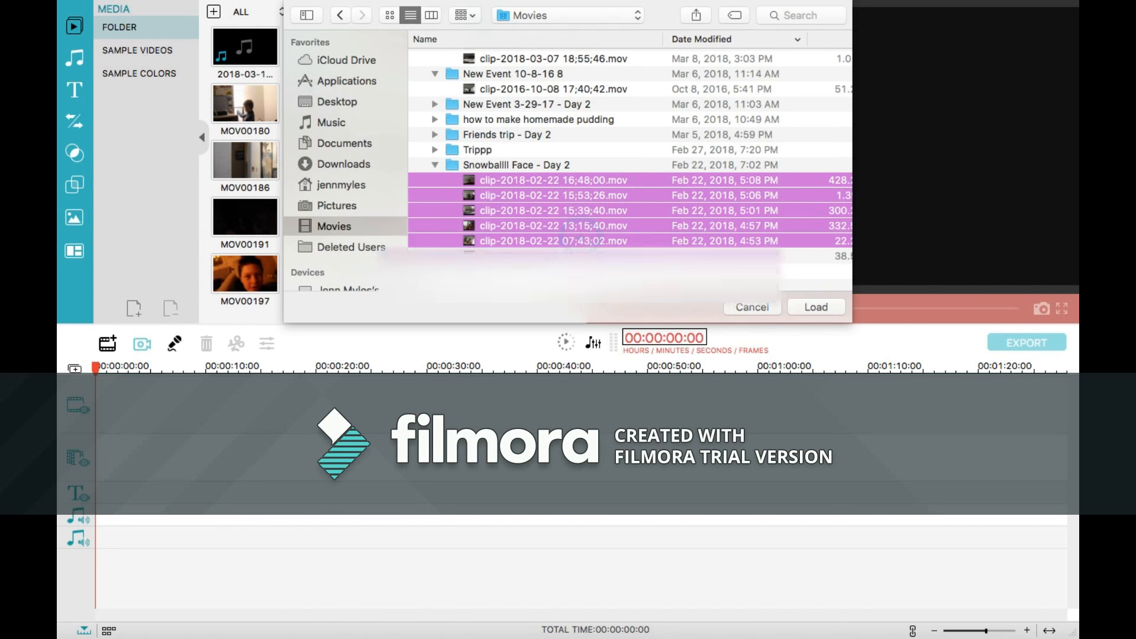
{"action": "left_click", "coordinate": [799, 304]}
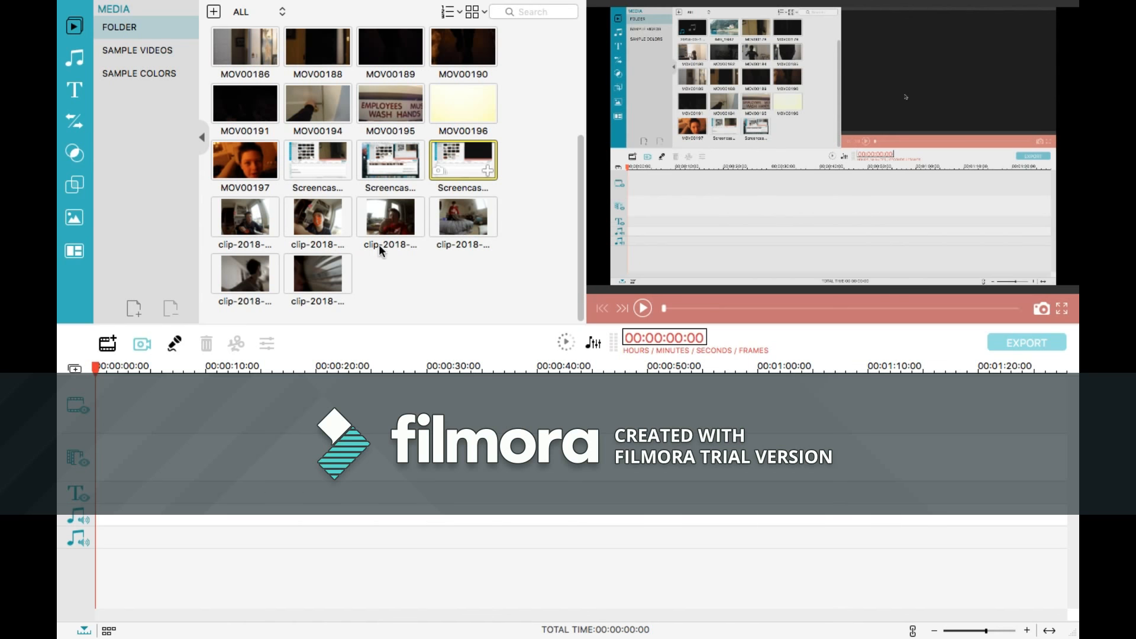
Preview several of the newly imported clips, playing the first, fifth and sixth of them briefly.
{"action": "scroll", "coordinate": [472, 276], "scroll_direction": "up", "scroll_amount": 2}
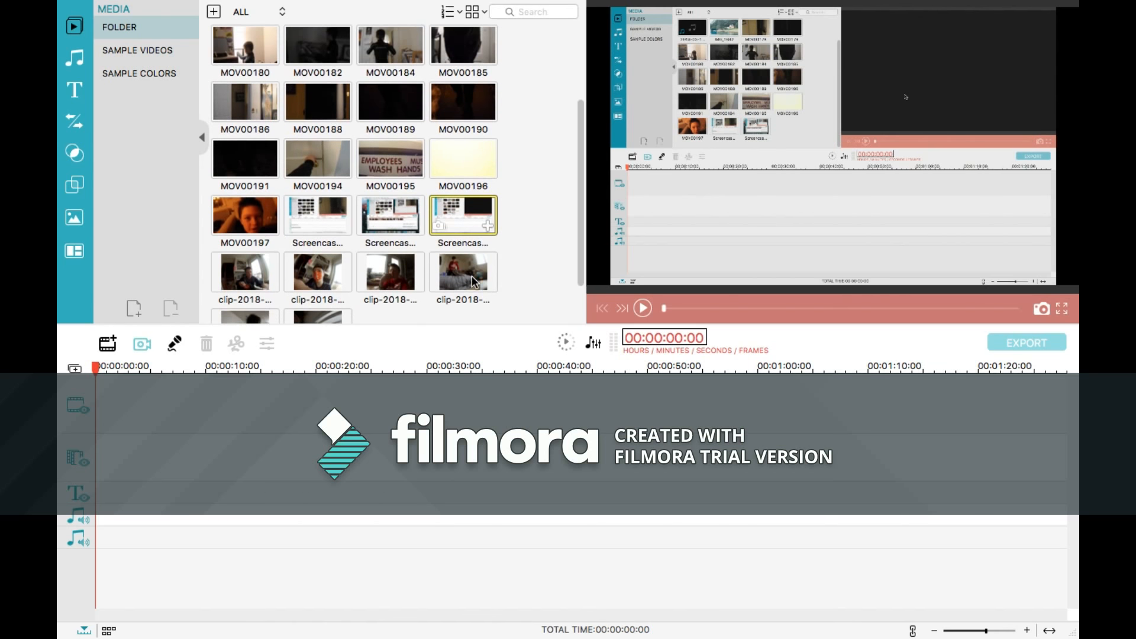
{"action": "scroll", "coordinate": [472, 281], "scroll_direction": "down", "scroll_amount": 2}
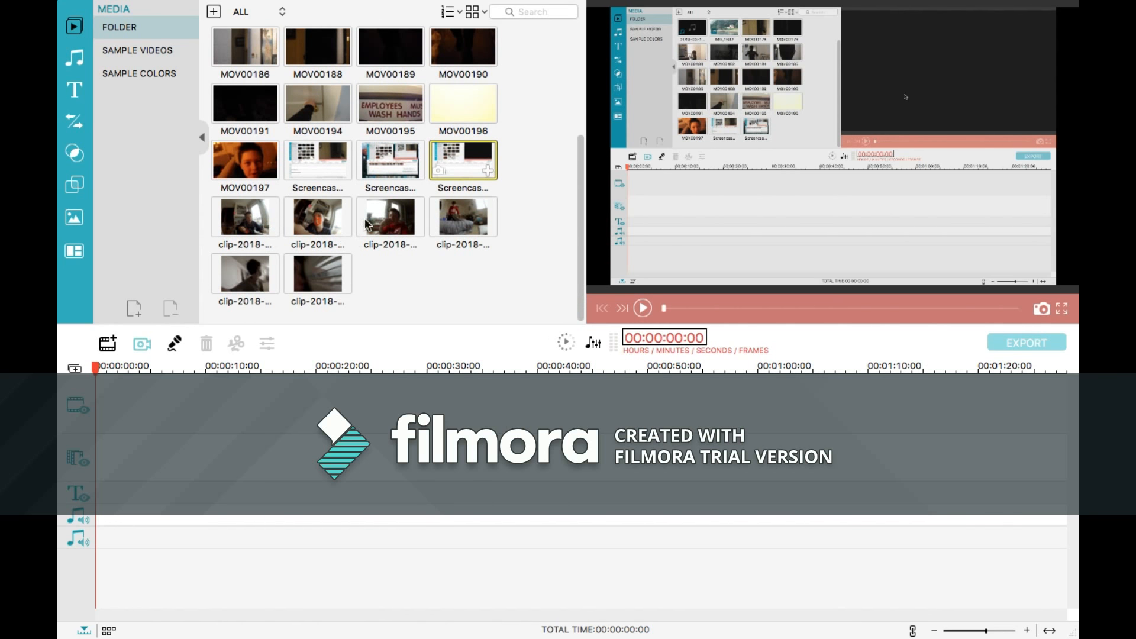
{"action": "left_click", "coordinate": [317, 216]}
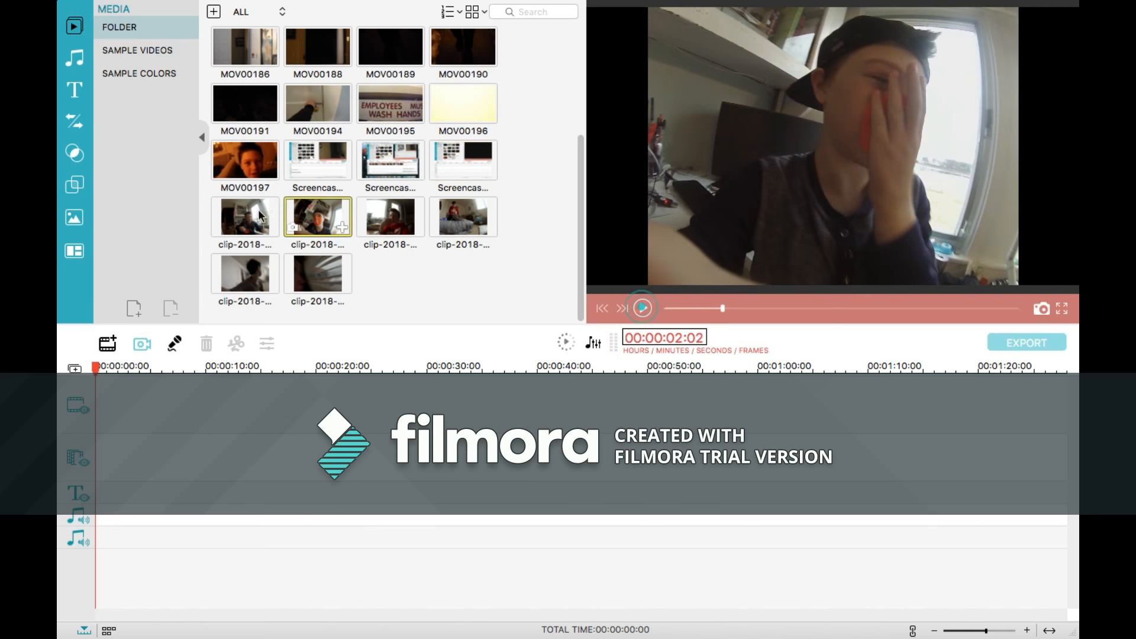
{"action": "scroll", "coordinate": [274, 248], "scroll_direction": "down", "scroll_amount": 2}
{"action": "scroll", "coordinate": [274, 248], "scroll_direction": "up", "scroll_amount": 2}
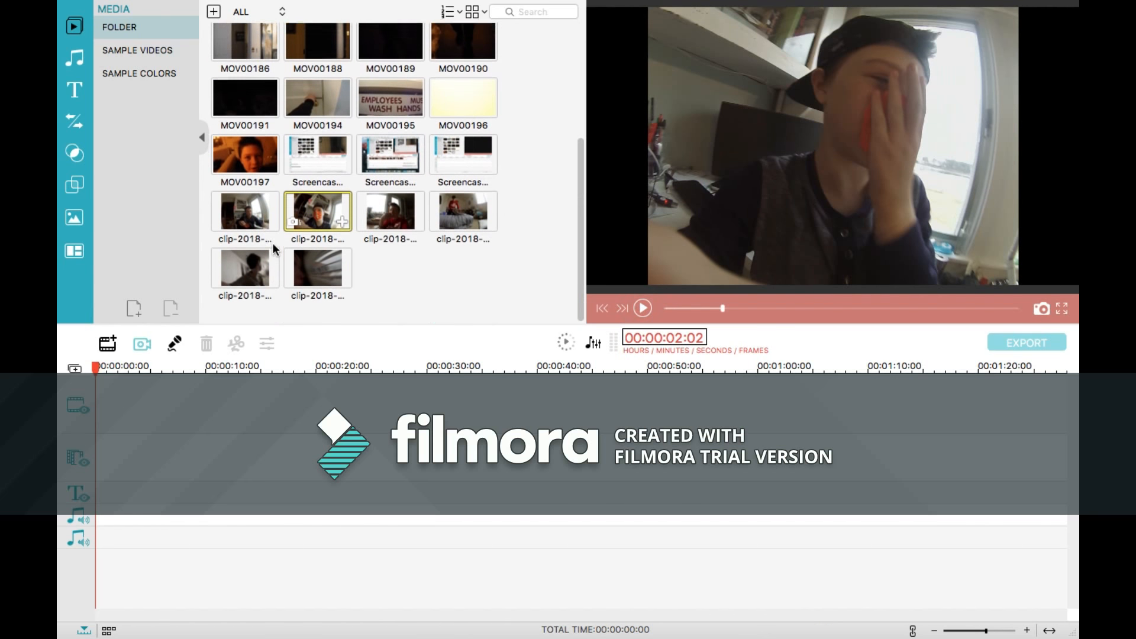
{"action": "left_click", "coordinate": [245, 216]}
{"action": "left_click", "coordinate": [643, 309]}
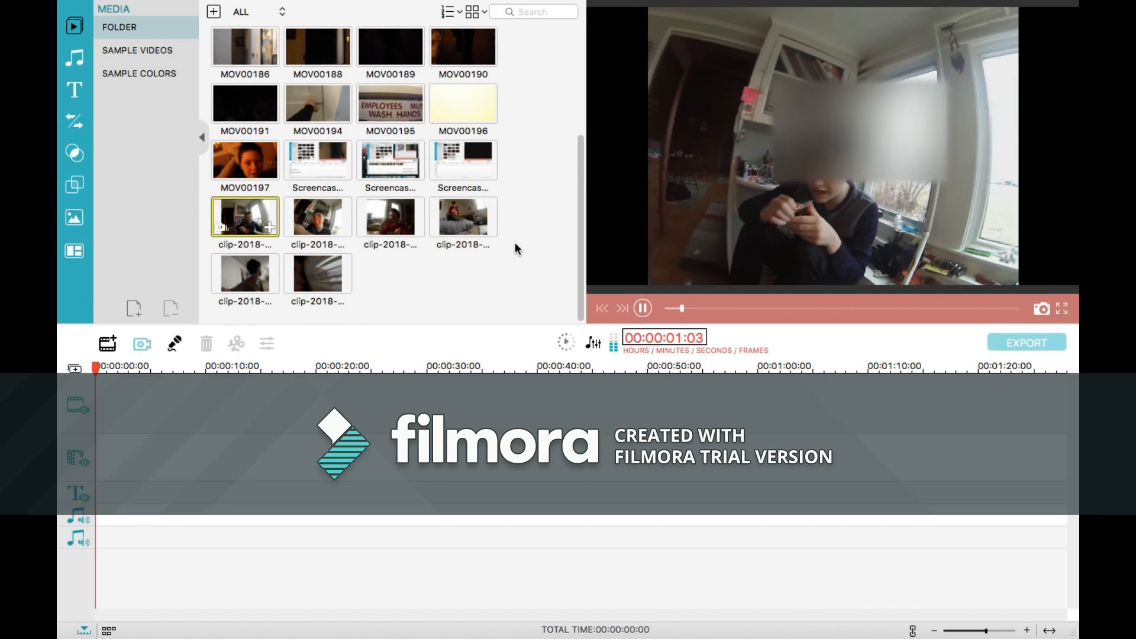
{"action": "left_click", "coordinate": [239, 277]}
{"action": "left_click", "coordinate": [643, 308]}
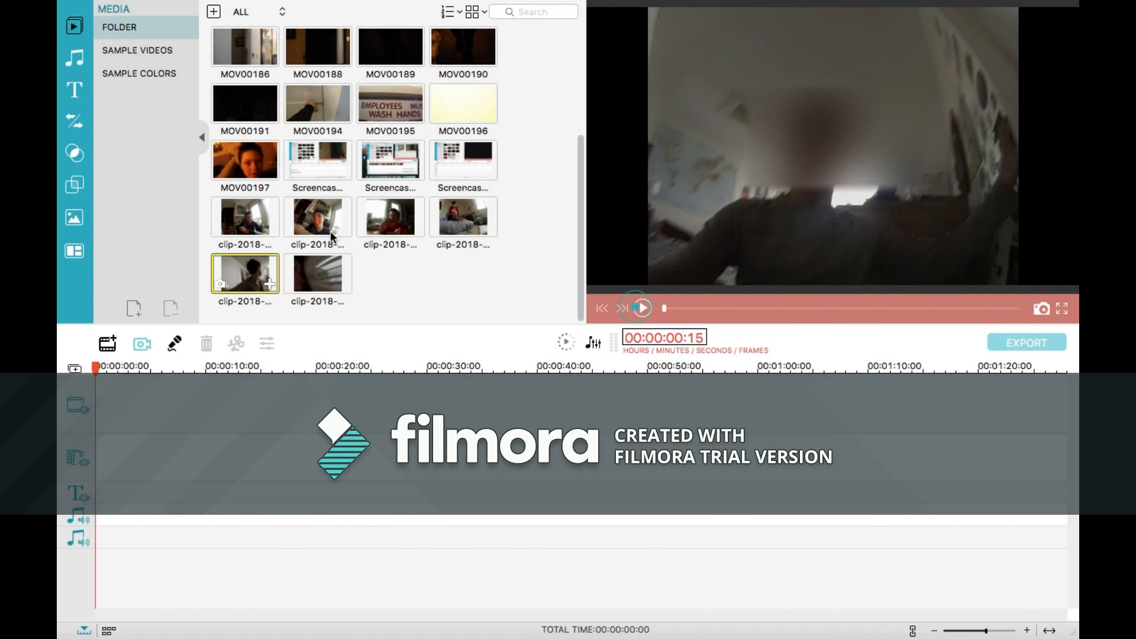
{"action": "left_click", "coordinate": [316, 292]}
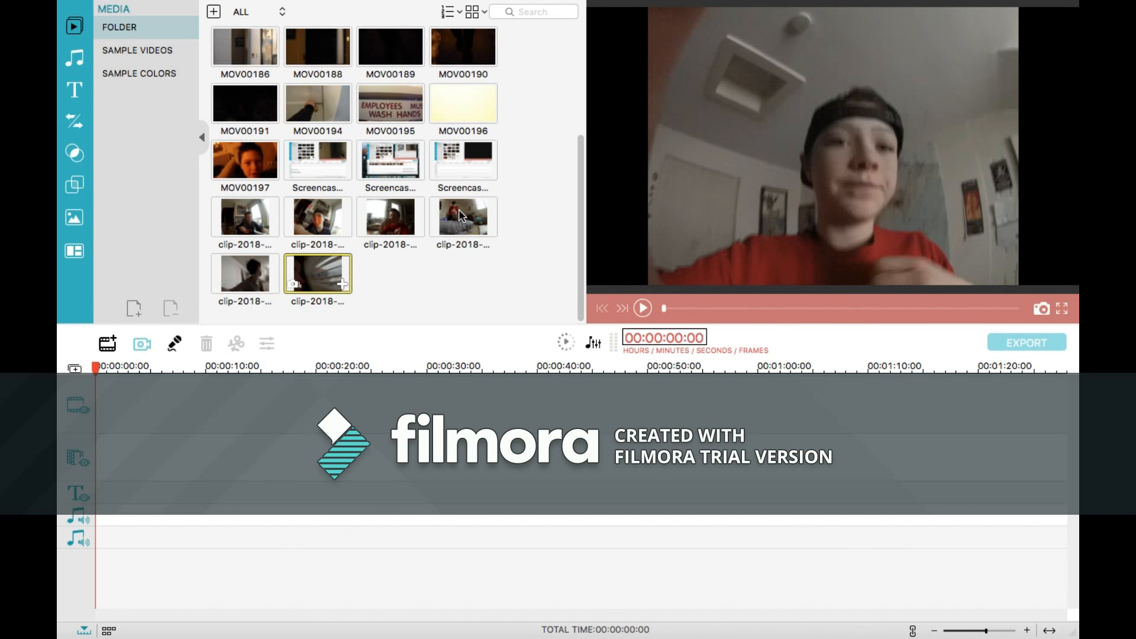
{"action": "left_click", "coordinate": [650, 307]}
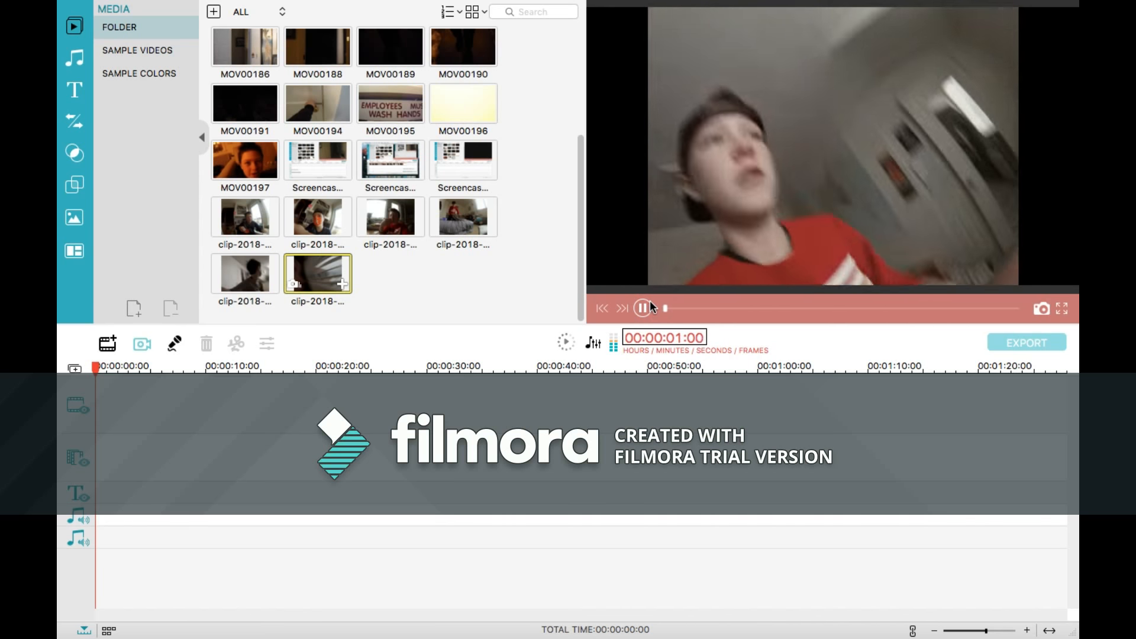
{"action": "left_click", "coordinate": [336, 278]}
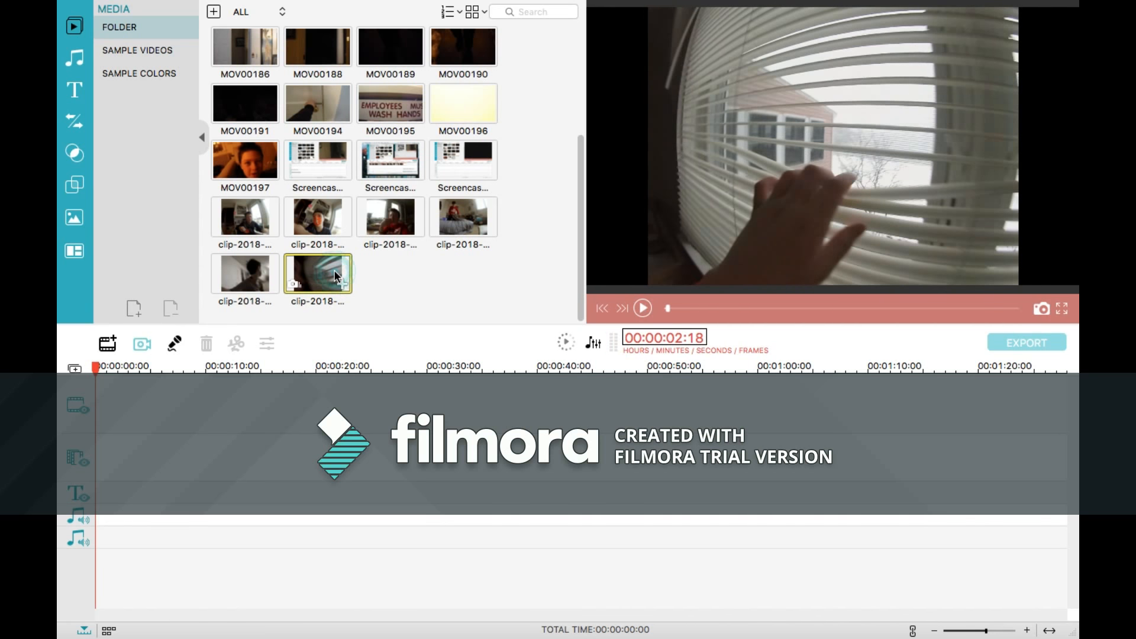
{"action": "left_click", "coordinate": [339, 281]}
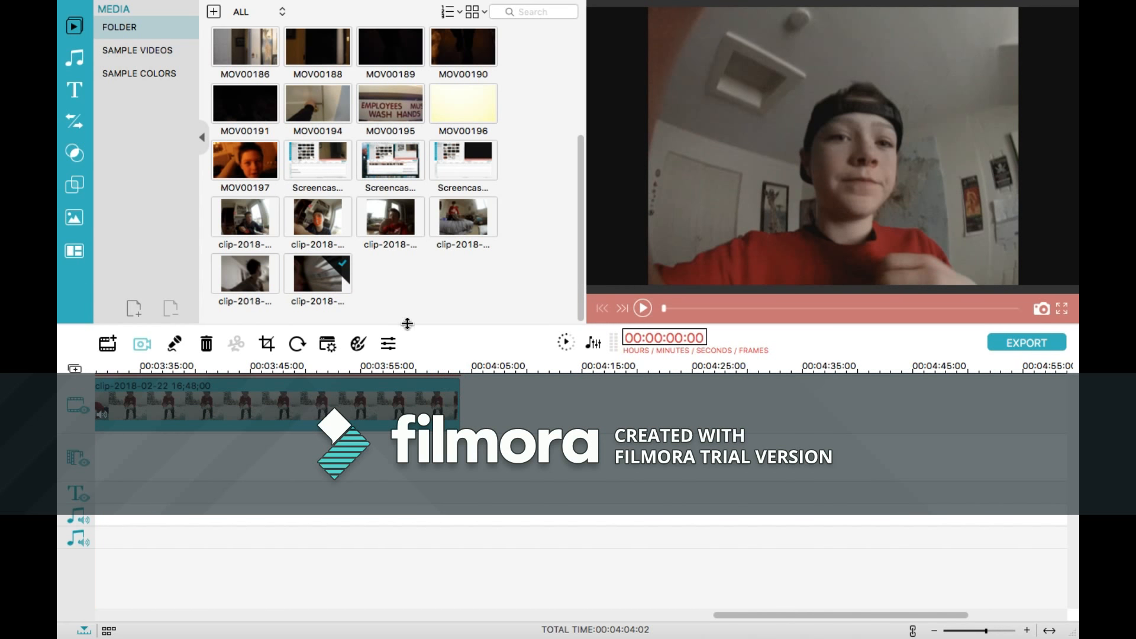
{"action": "left_click_drag", "start_coordinate": [417, 370], "coordinate": [639, 348]}
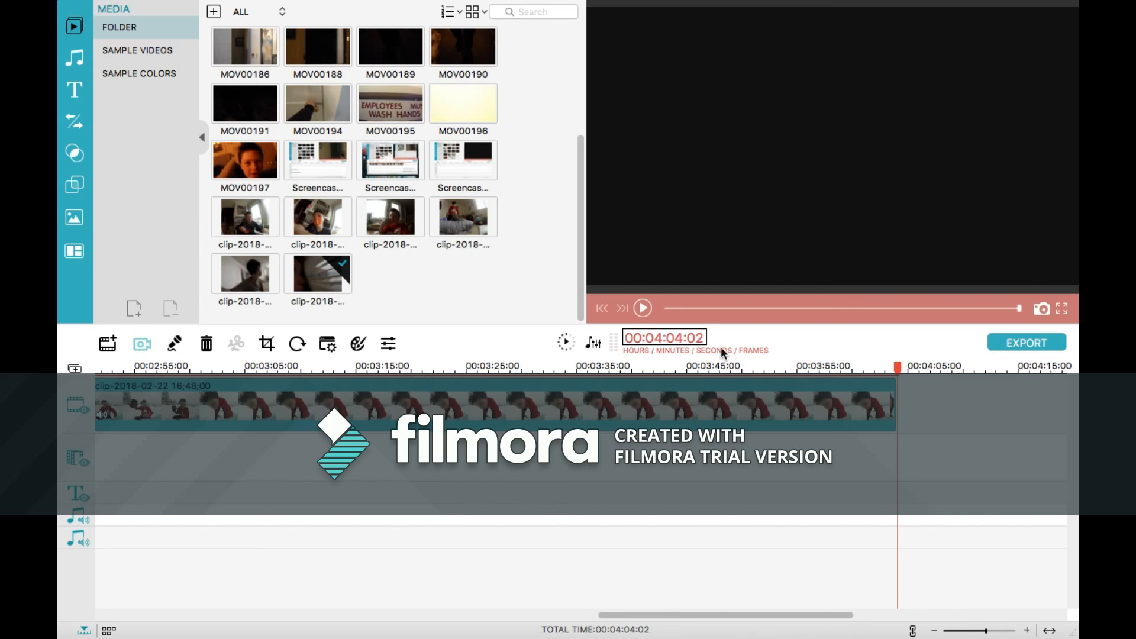
{"action": "left_click_drag", "start_coordinate": [877, 373], "coordinate": [93, 368]}
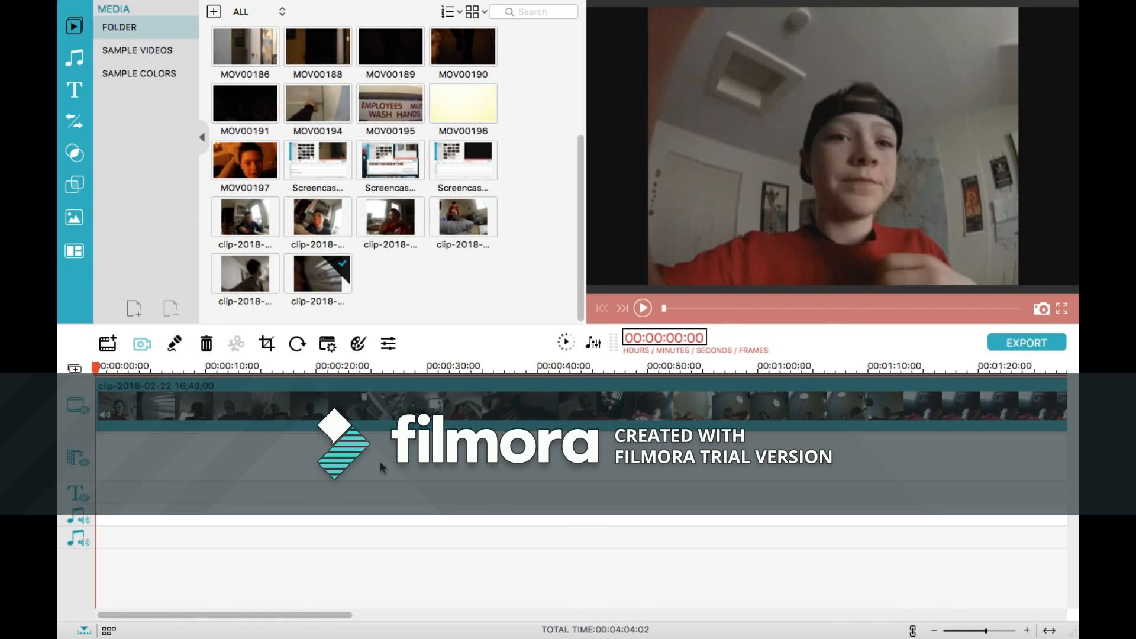
Preview the A-GROUP track from the built-in music library.
{"action": "left_click", "coordinate": [75, 60]}
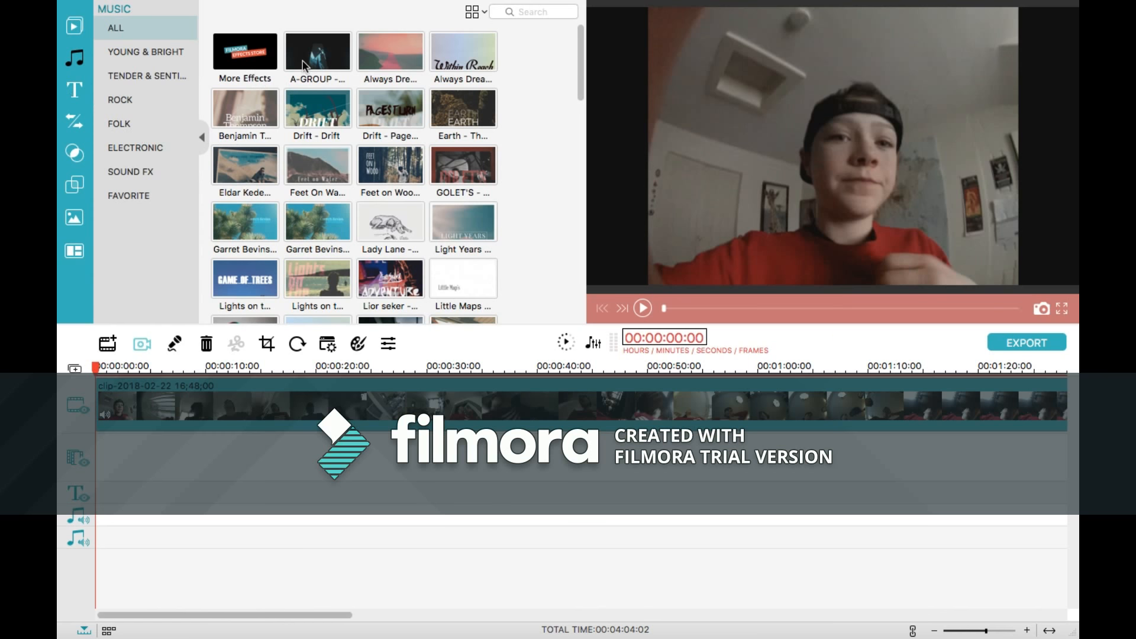
{"action": "left_click", "coordinate": [324, 56]}
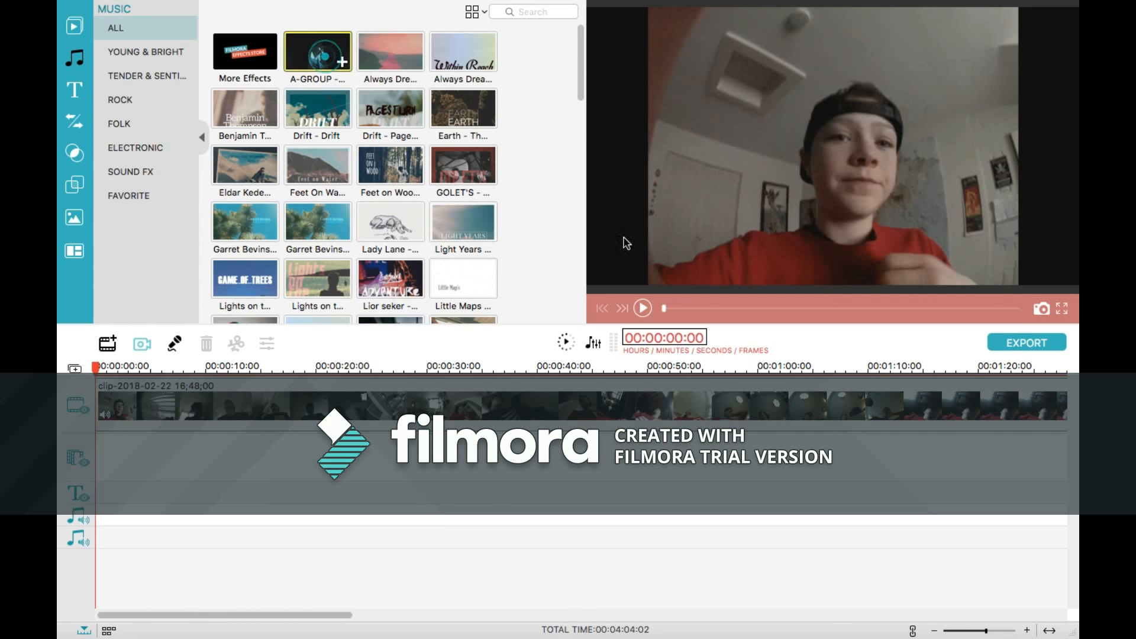
{"action": "left_click", "coordinate": [644, 307]}
{"action": "left_click", "coordinate": [643, 307]}
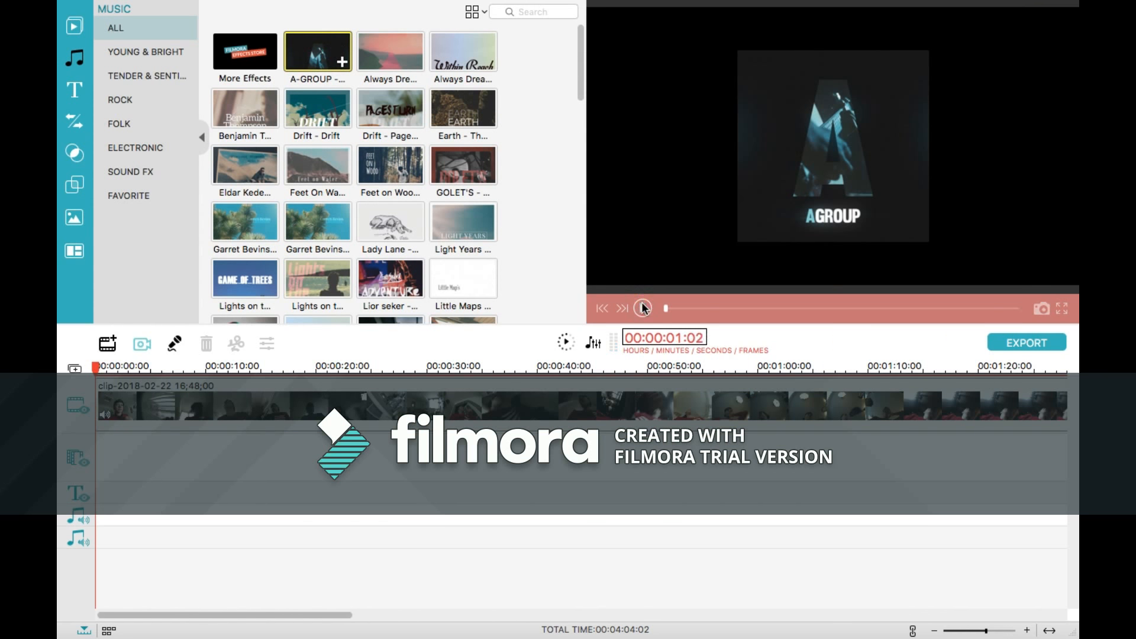
Preview the Opener 1 title from the text and credit templates.
{"action": "left_click", "coordinate": [75, 90]}
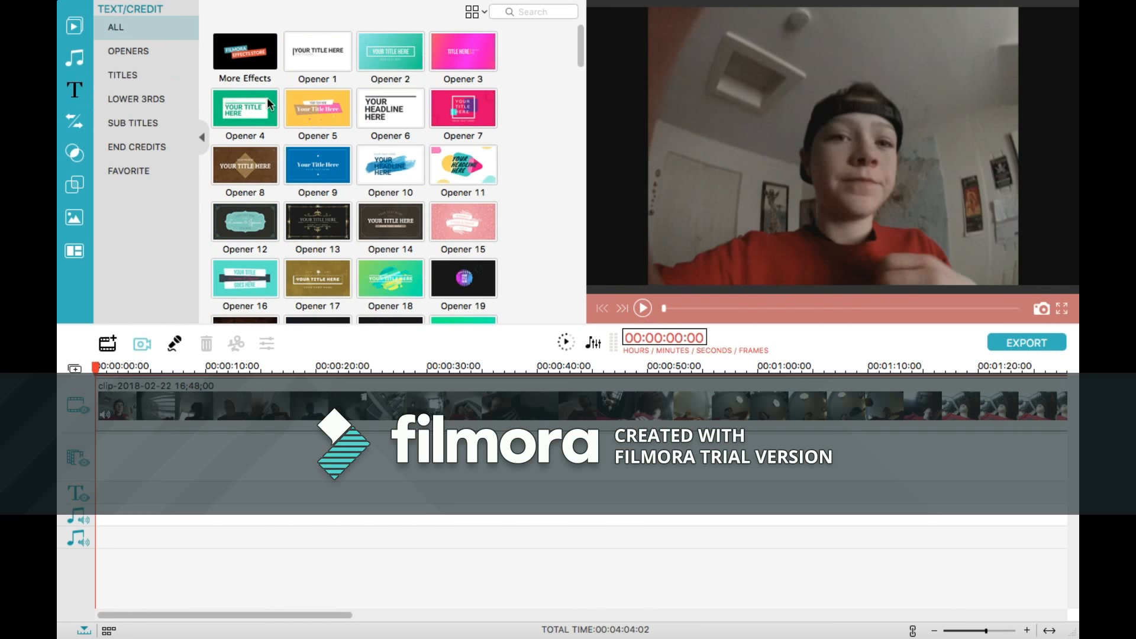
{"action": "left_click", "coordinate": [324, 49]}
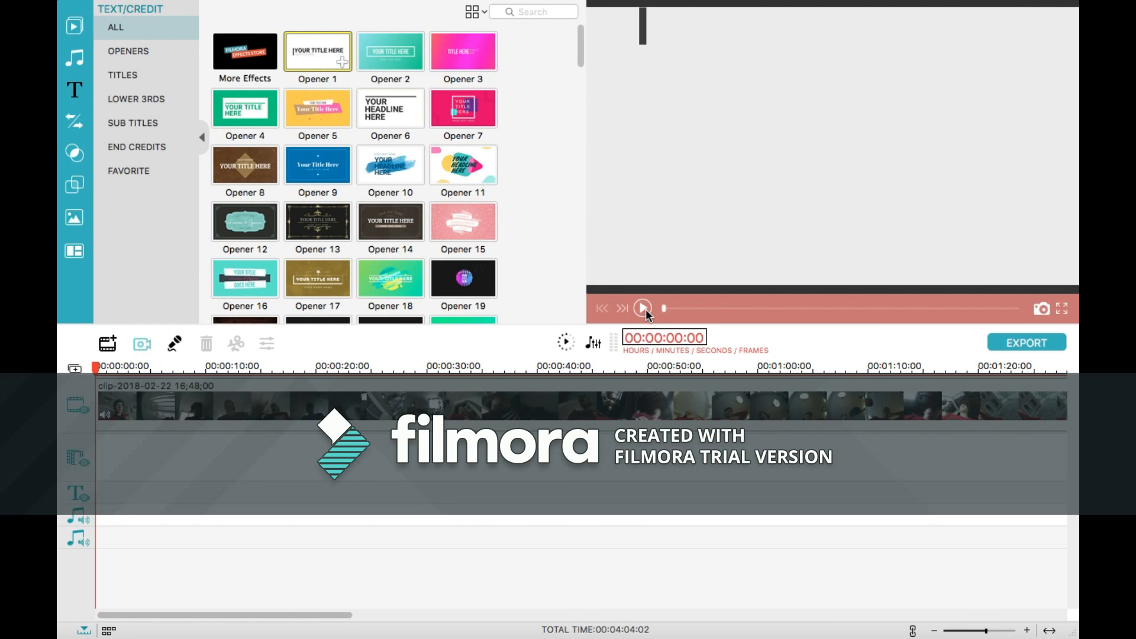
{"action": "left_click", "coordinate": [643, 308]}
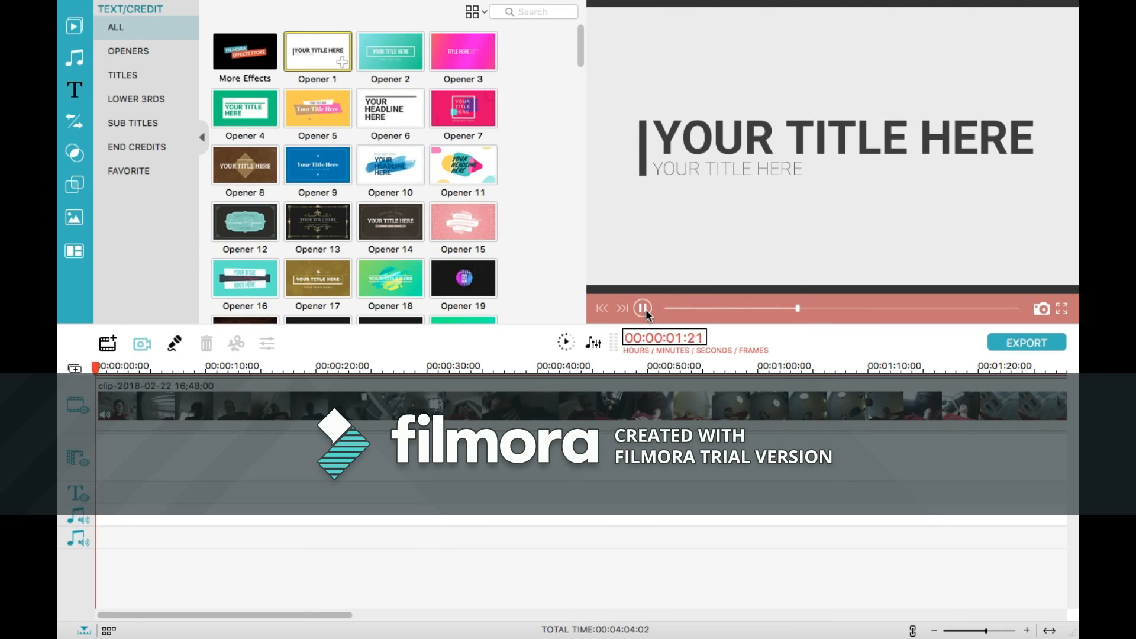
{"action": "left_click", "coordinate": [644, 308]}
Preview the Bar transition and select Col_merge among the available transitions.
{"action": "left_click", "coordinate": [75, 121]}
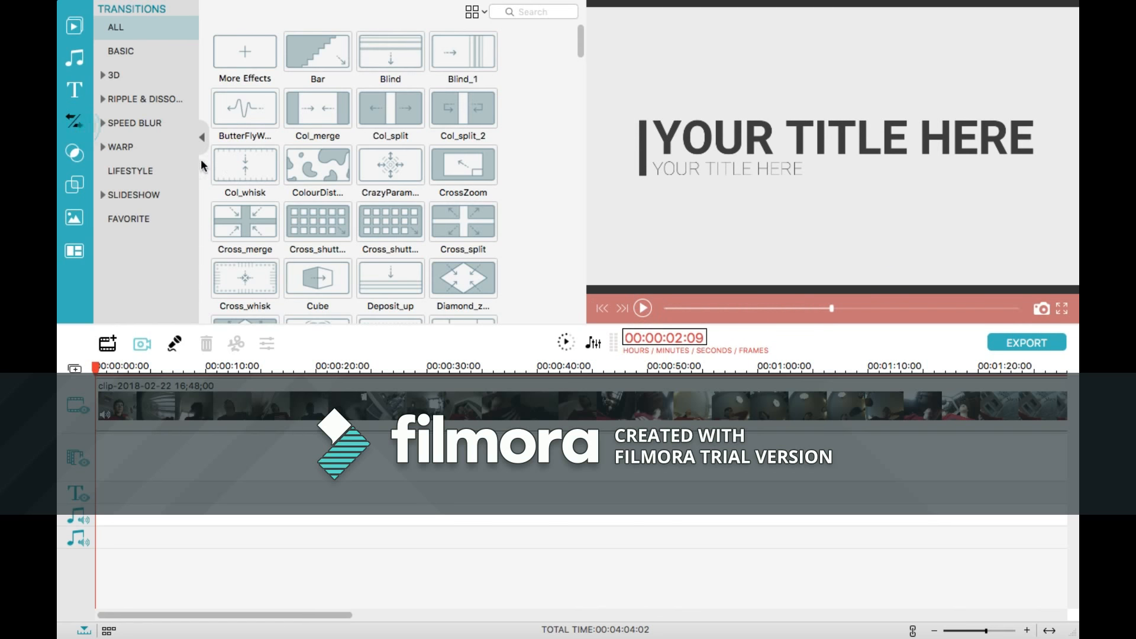
{"action": "left_click", "coordinate": [314, 44]}
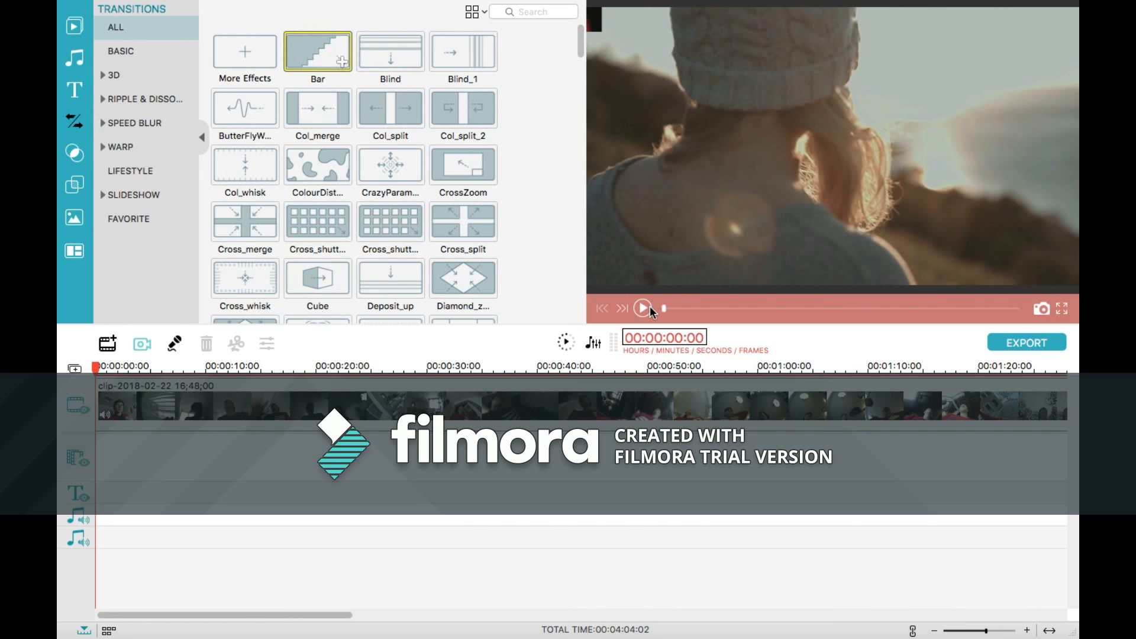
{"action": "left_click", "coordinate": [644, 308]}
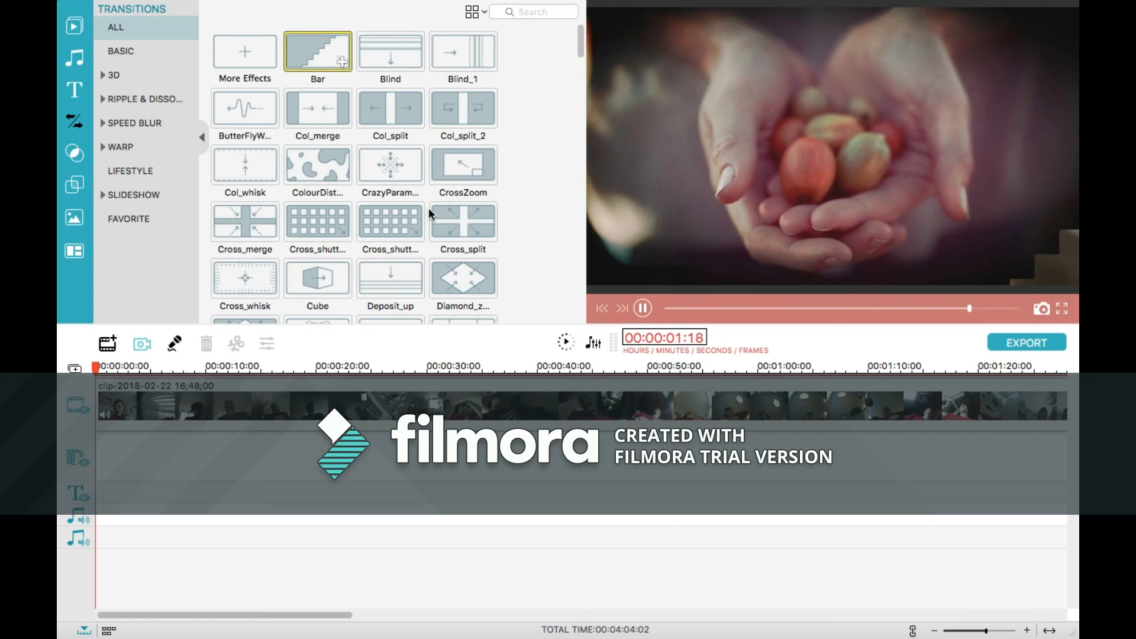
{"action": "left_click", "coordinate": [290, 125]}
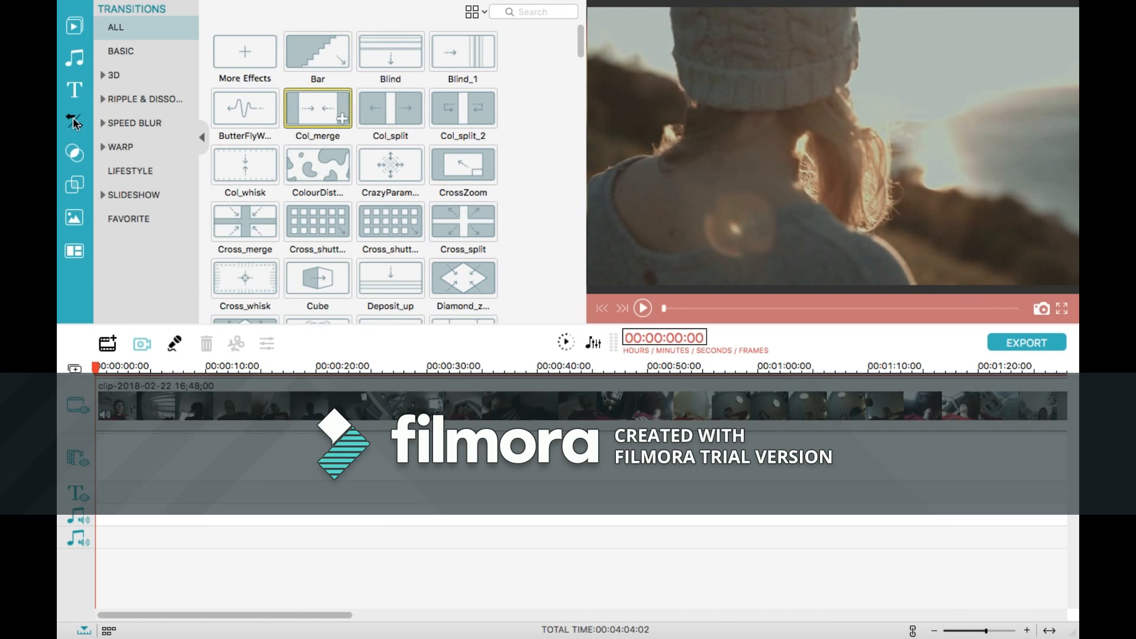
Preview the Frosted, Extreme and Sideways 1 filters on the timeline clip.
{"action": "left_click", "coordinate": [76, 151]}
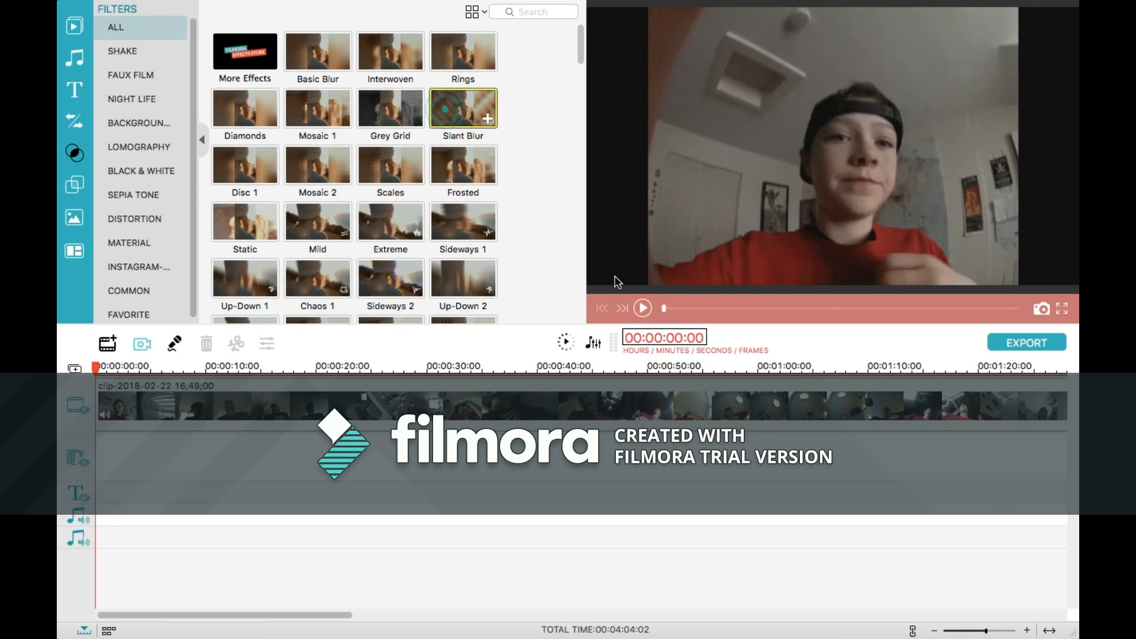
{"action": "left_click", "coordinate": [642, 307]}
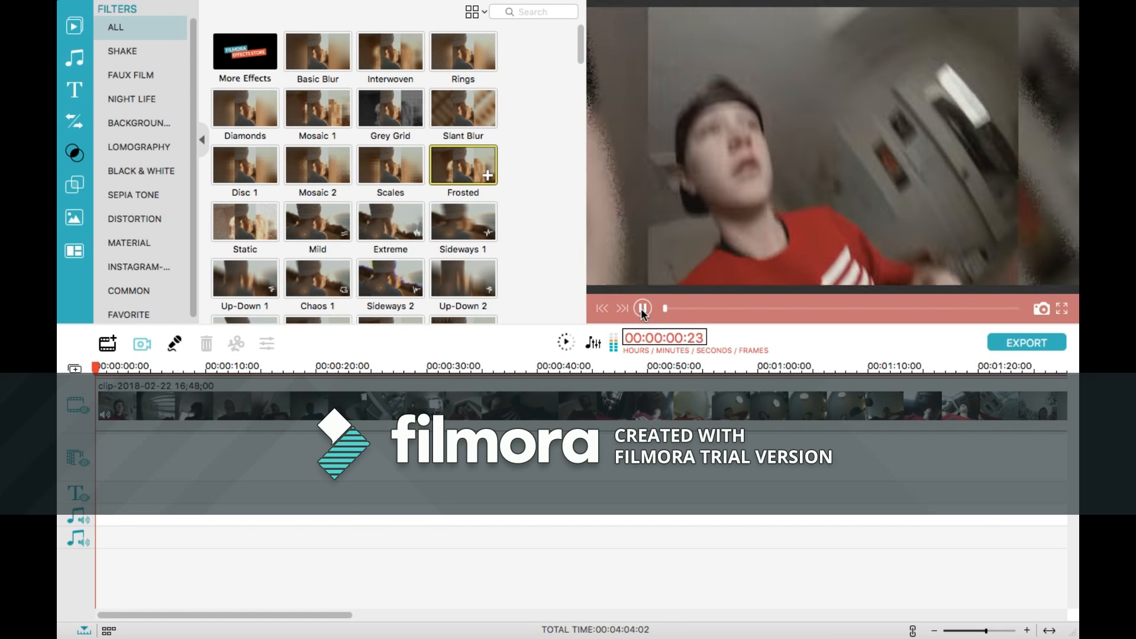
{"action": "left_click", "coordinate": [642, 308]}
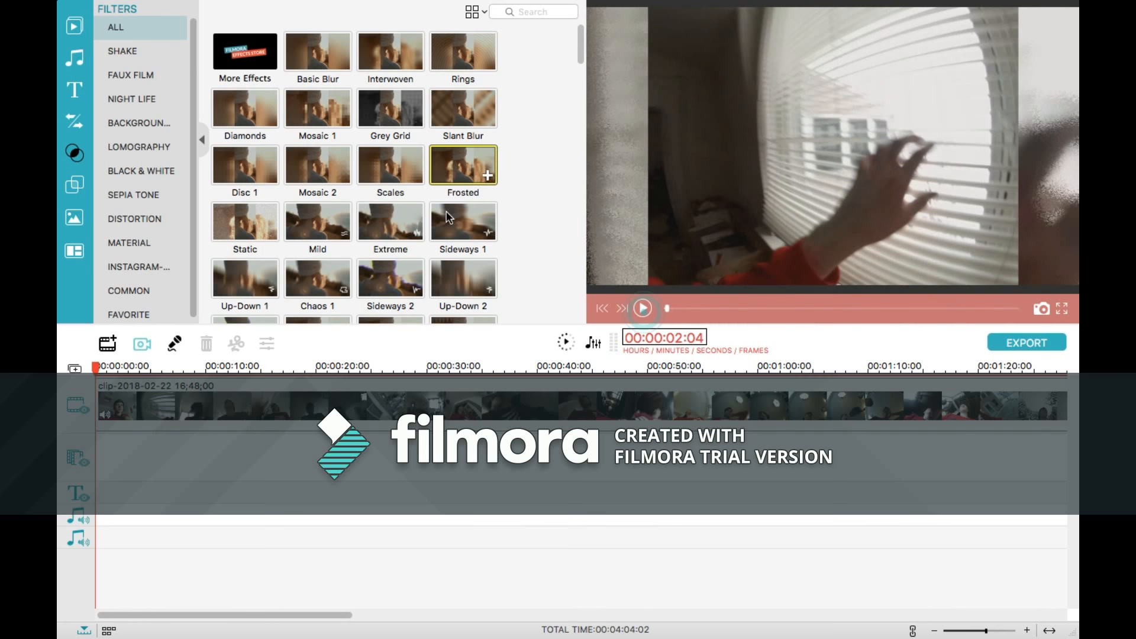
{"action": "left_click", "coordinate": [384, 216]}
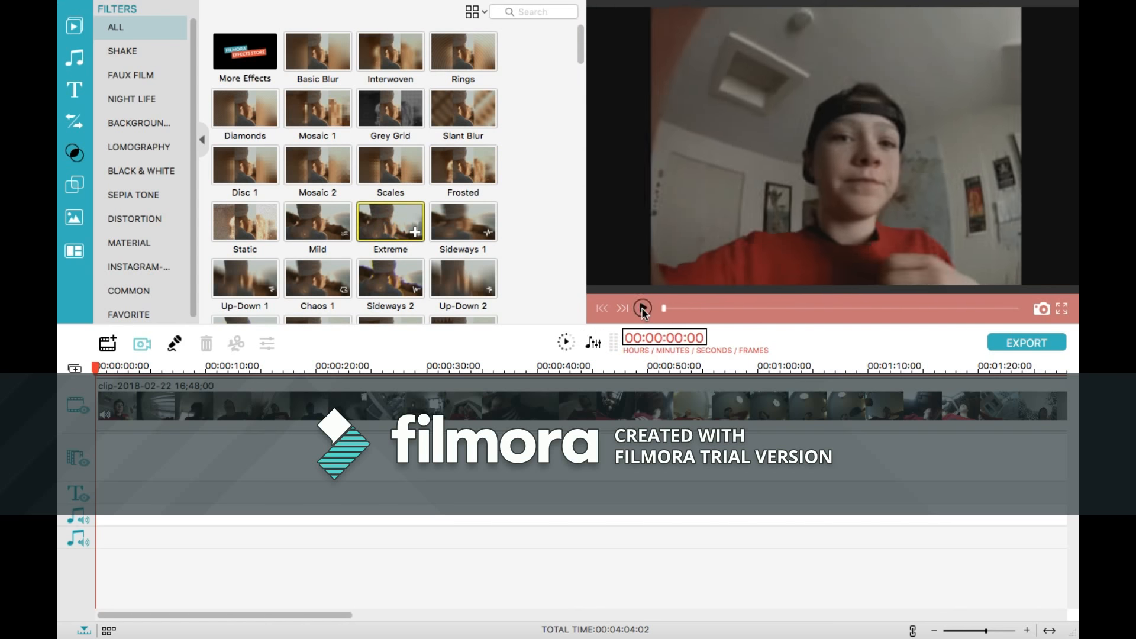
{"action": "left_click", "coordinate": [642, 308]}
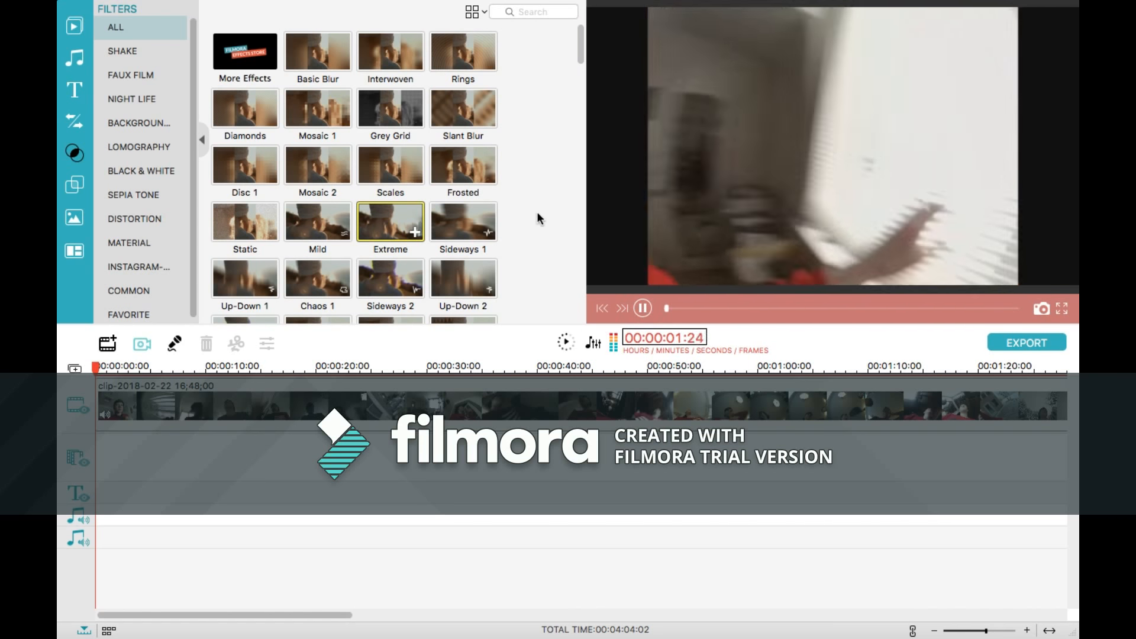
{"action": "left_click", "coordinate": [454, 229]}
{"action": "left_click", "coordinate": [640, 304]}
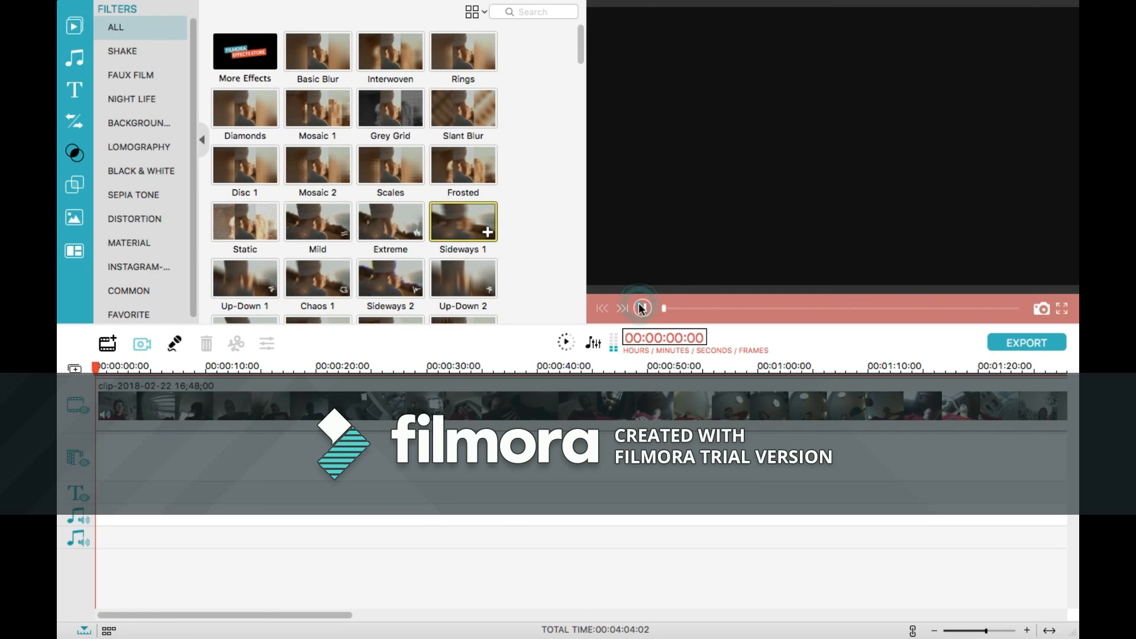
Preview the Filmpocalypse and Dirty Film overlays on the clip, and show the Damaged Film overlay category.
{"action": "left_click", "coordinate": [70, 187]}
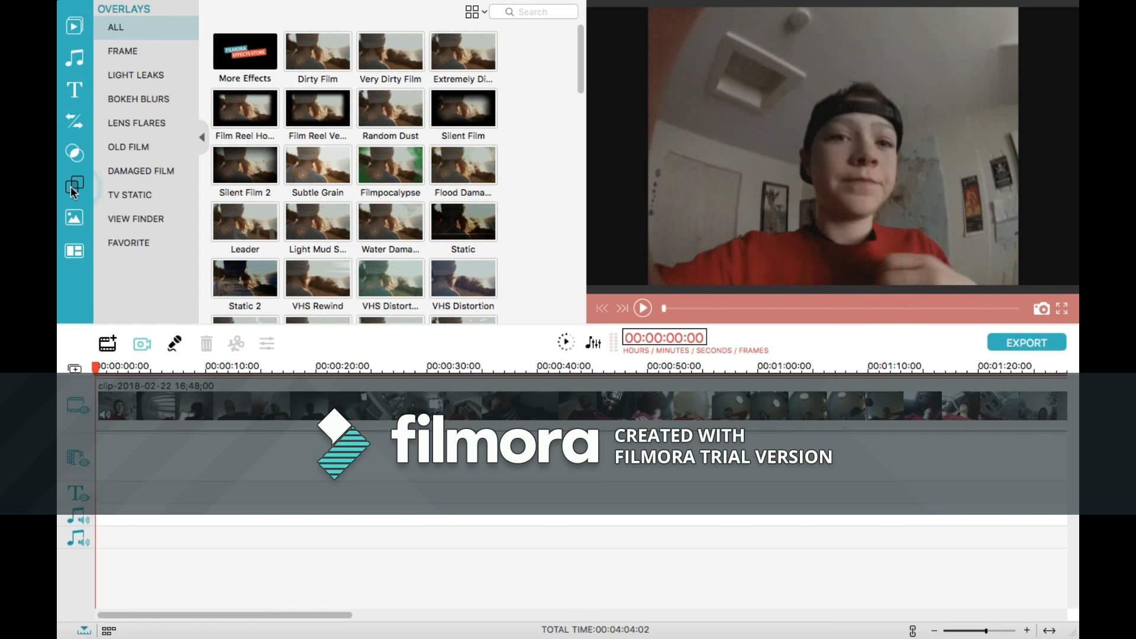
{"action": "left_click", "coordinate": [392, 158]}
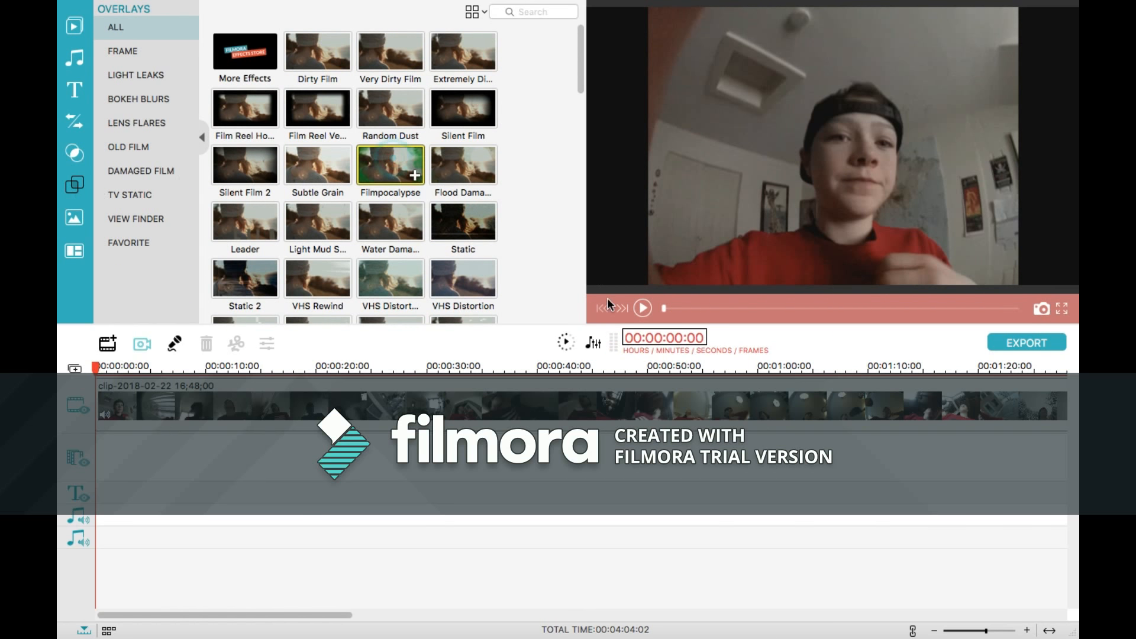
{"action": "left_click", "coordinate": [641, 309]}
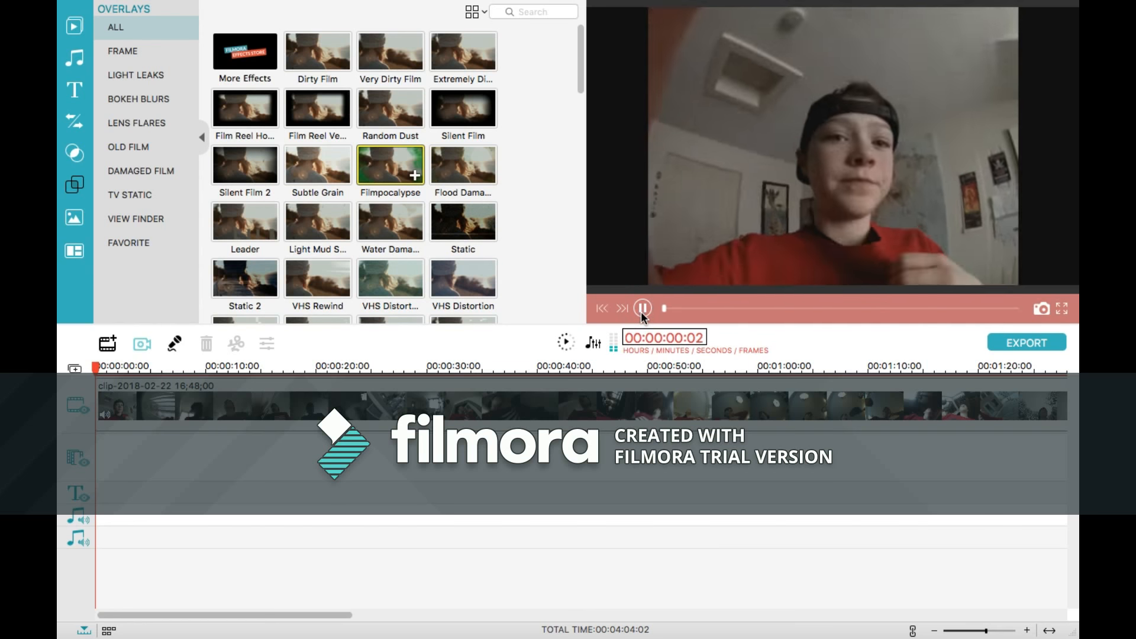
{"action": "left_click", "coordinate": [317, 52]}
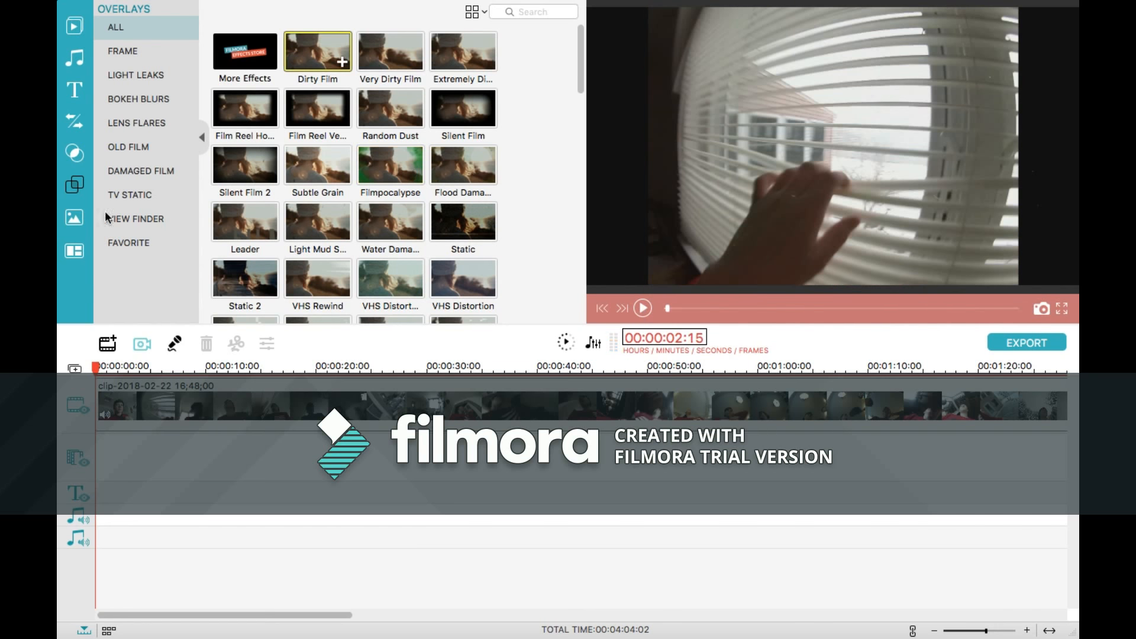
{"action": "left_click", "coordinate": [139, 170]}
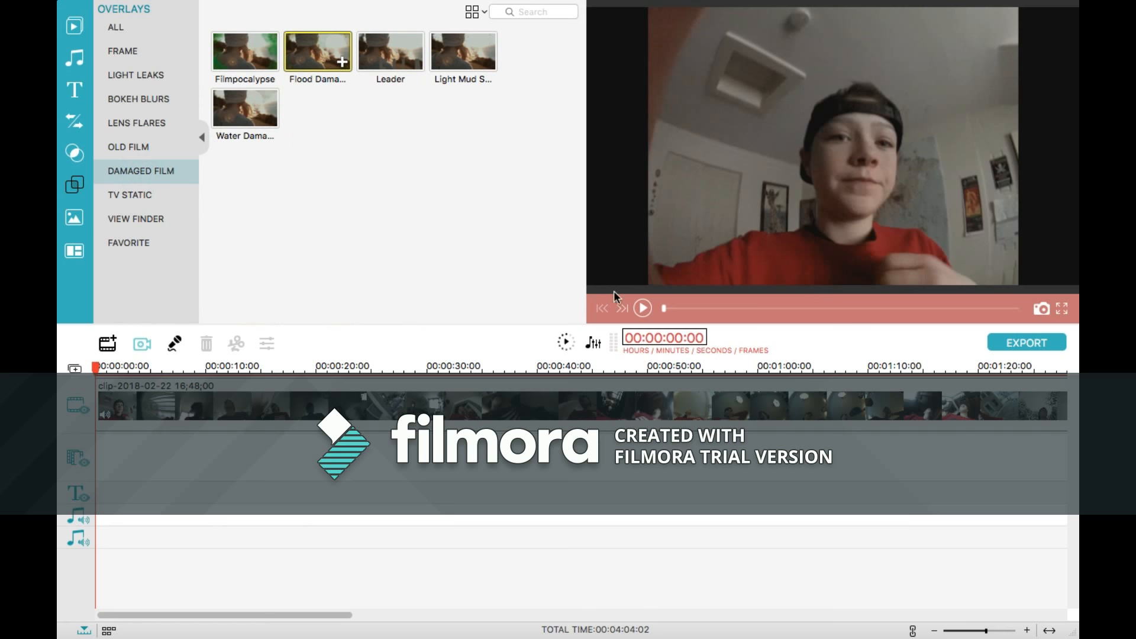
Preview the flood damage overlay on the clip, and browse the badge, emoji and hand-drawn elements available.
{"action": "left_click", "coordinate": [638, 308]}
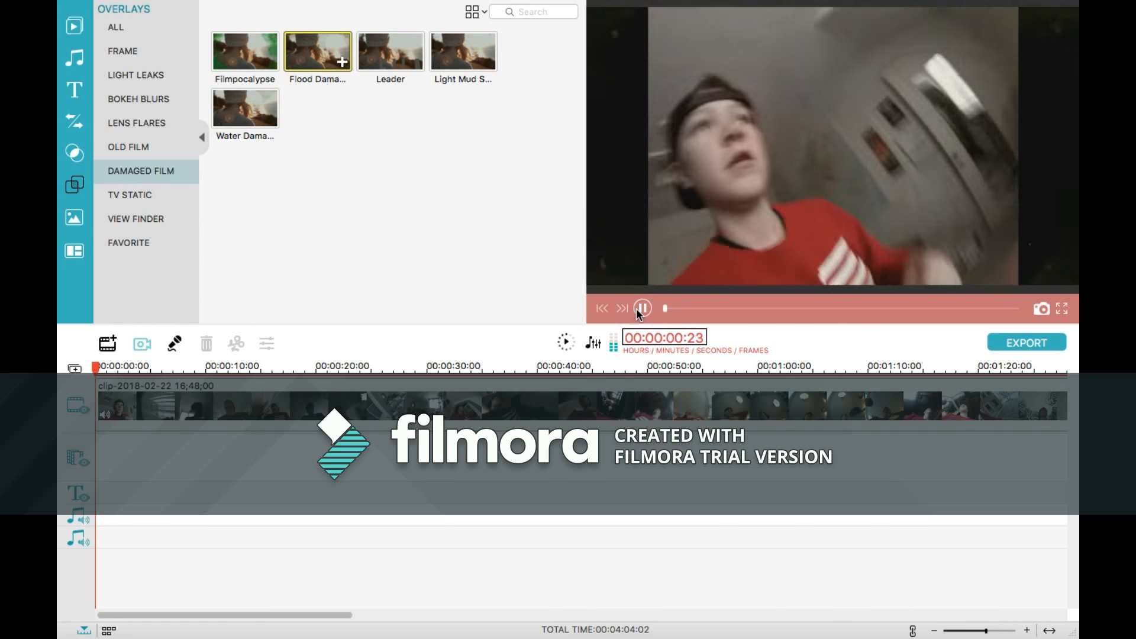
{"action": "left_click", "coordinate": [636, 308]}
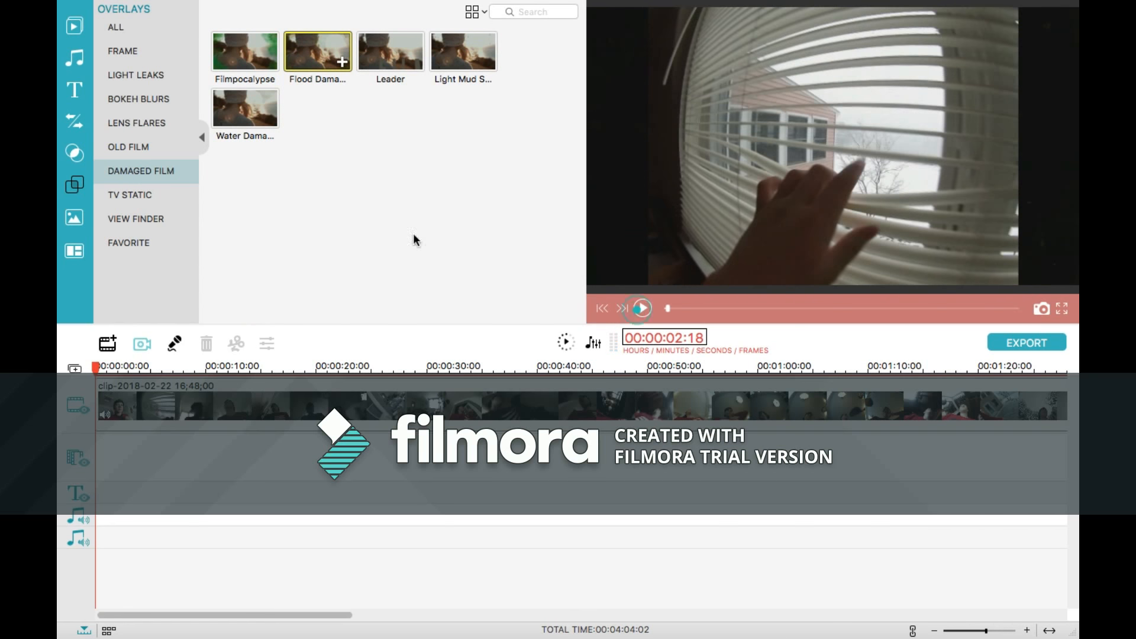
{"action": "left_click", "coordinate": [70, 217]}
{"action": "mouse_move", "coordinate": [763, 9]}
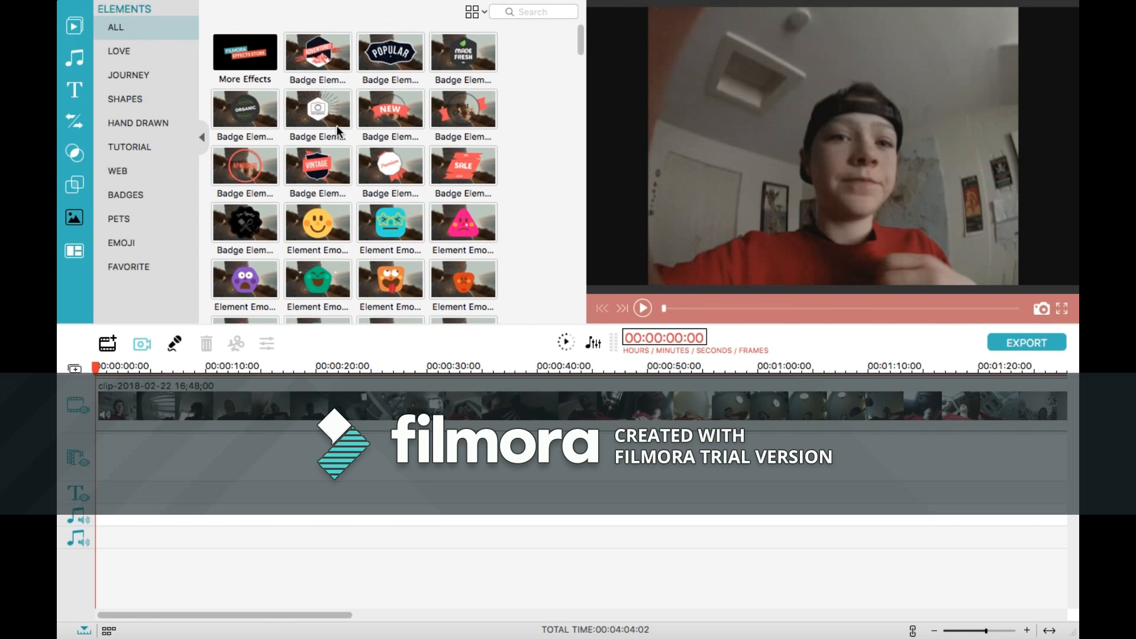
{"action": "scroll", "coordinate": [339, 119], "scroll_direction": "down", "scroll_amount": 5}
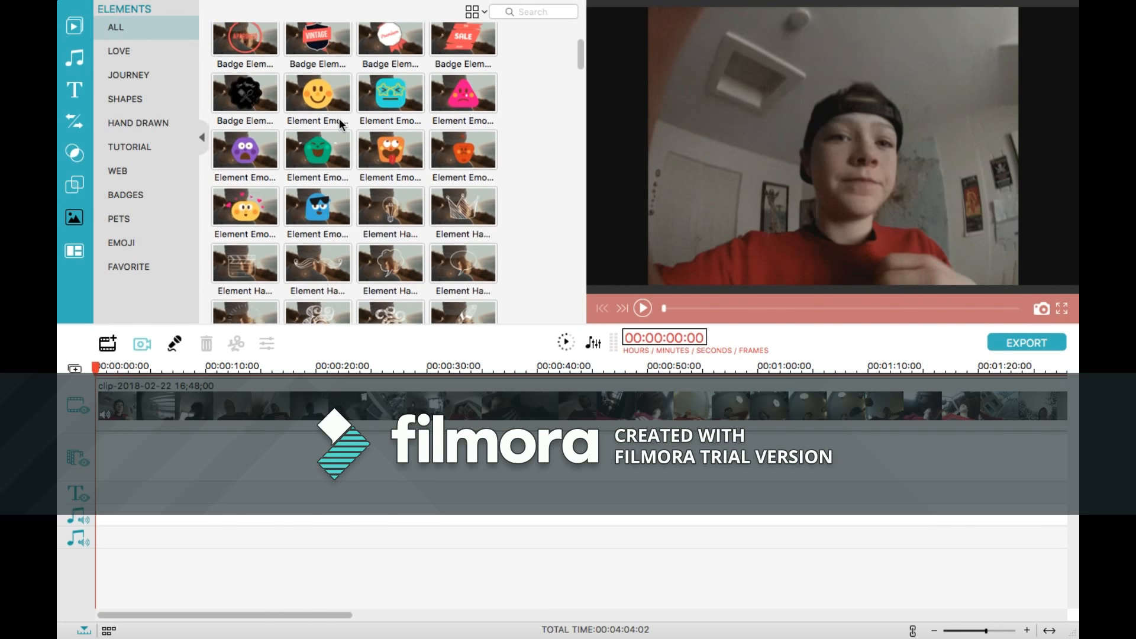
Preview the two-column side-by-side split screen layout, and return to the imported media folder.
{"action": "left_click", "coordinate": [76, 251]}
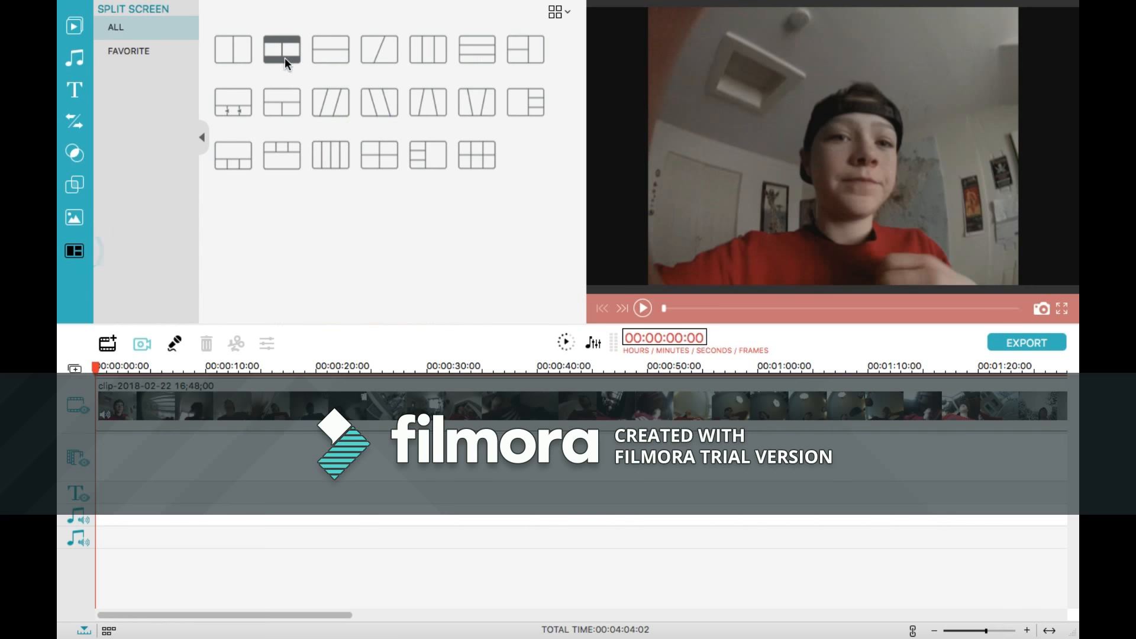
{"action": "left_click", "coordinate": [236, 51]}
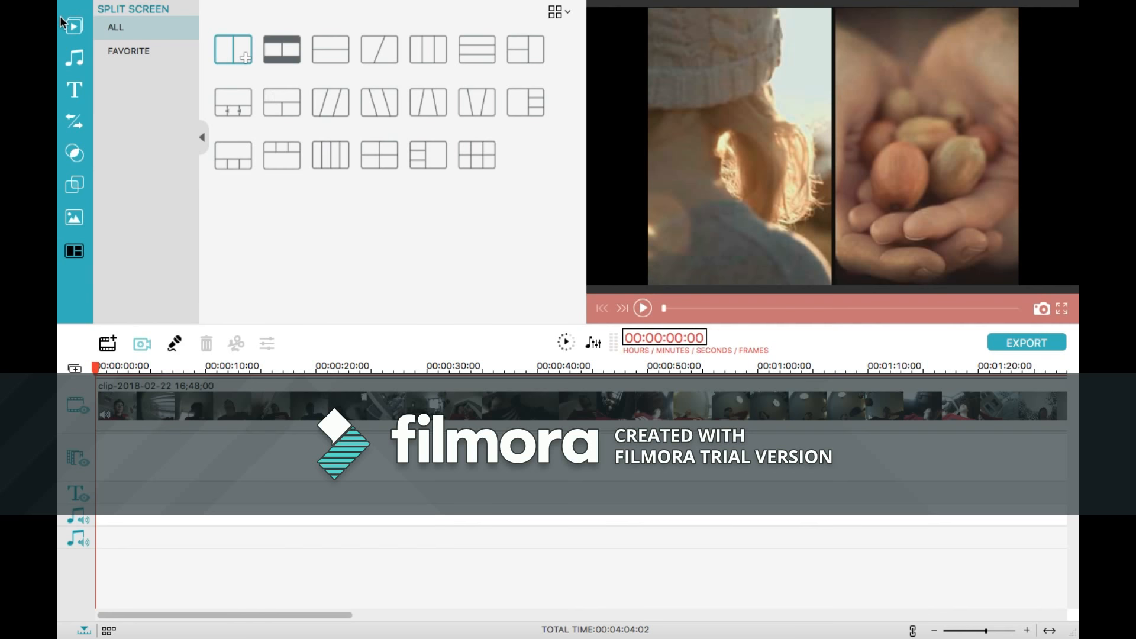
{"action": "left_click", "coordinate": [83, 33]}
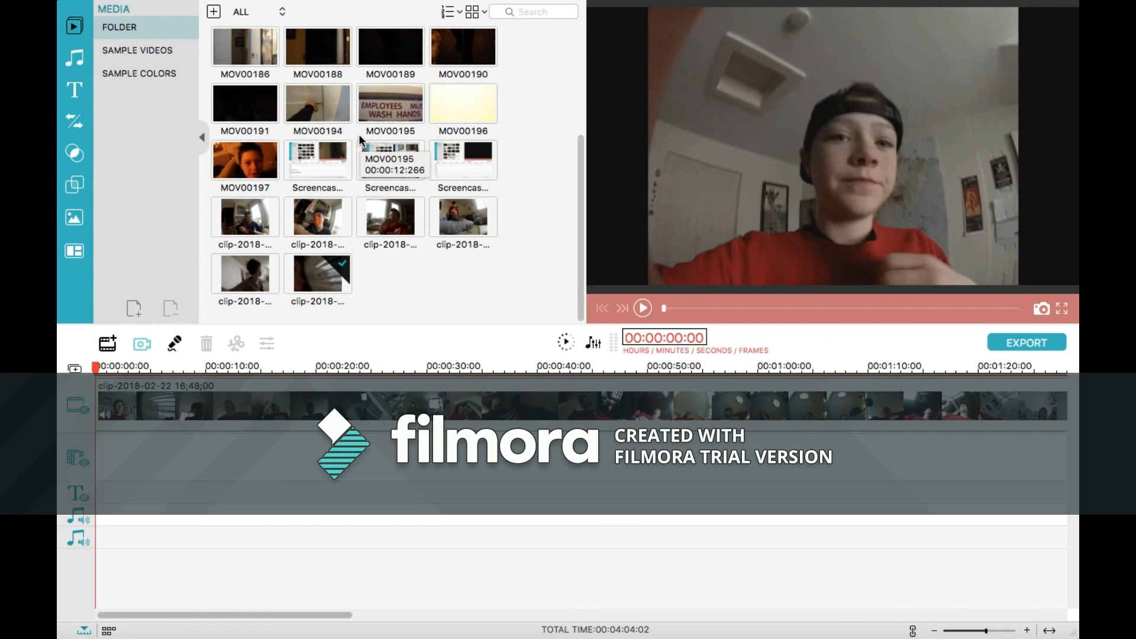
Split the timeline clip at 00:00:00:15 and delete the short opening piece.
{"action": "left_click", "coordinate": [135, 395]}
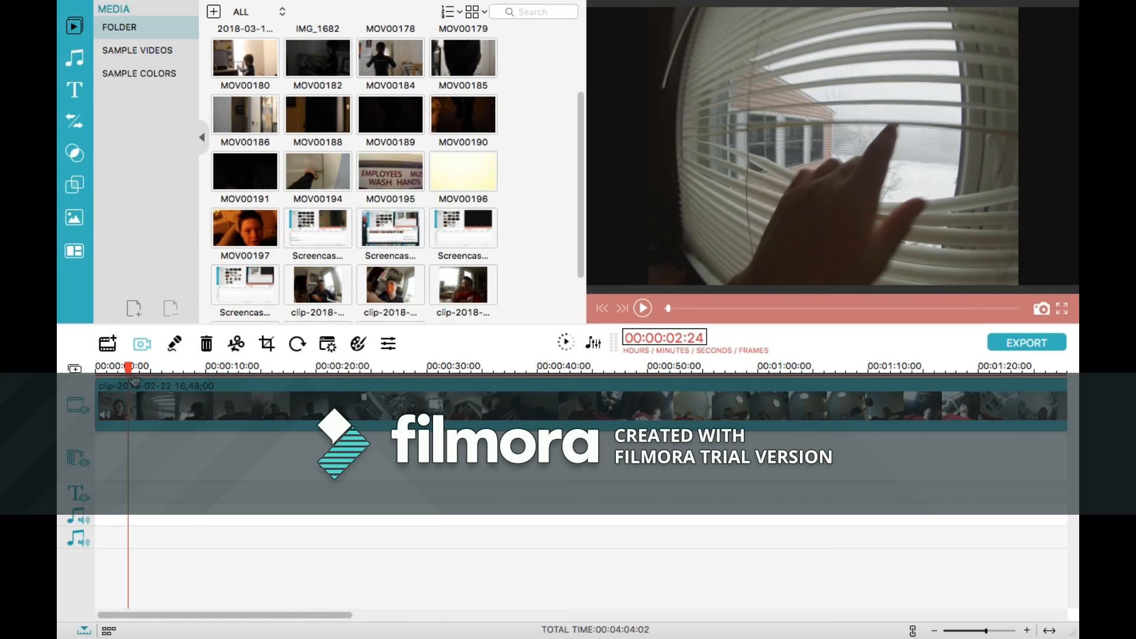
{"action": "left_click_drag", "start_coordinate": [127, 372], "coordinate": [103, 374]}
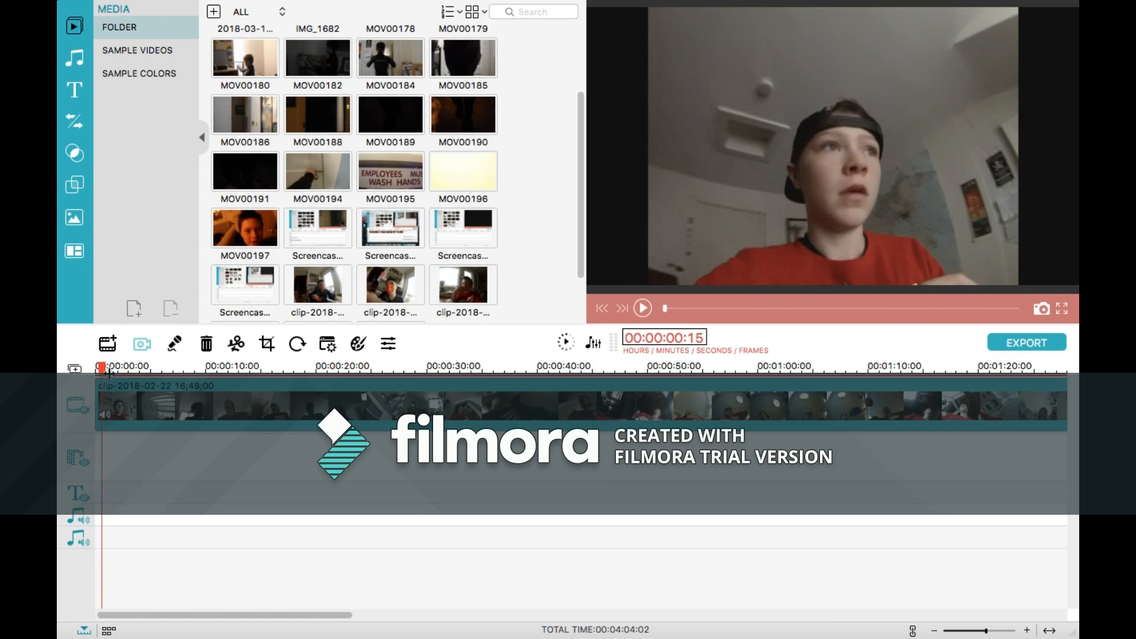
{"action": "left_click", "coordinate": [236, 345]}
{"action": "left_click", "coordinate": [98, 402]}
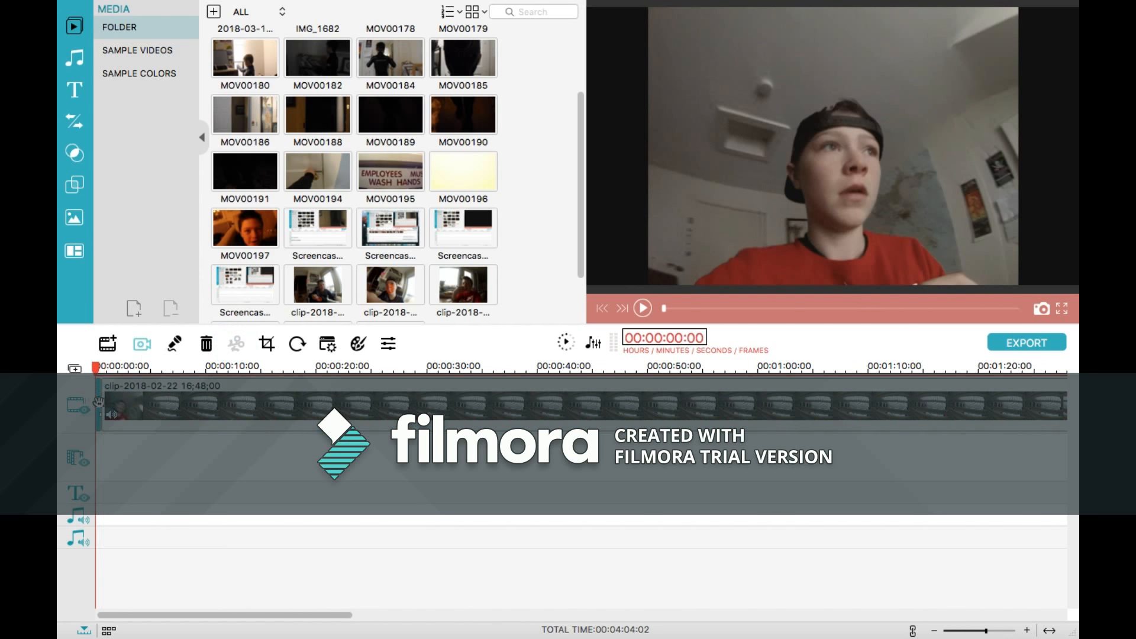
{"action": "key", "text": "Delete"}
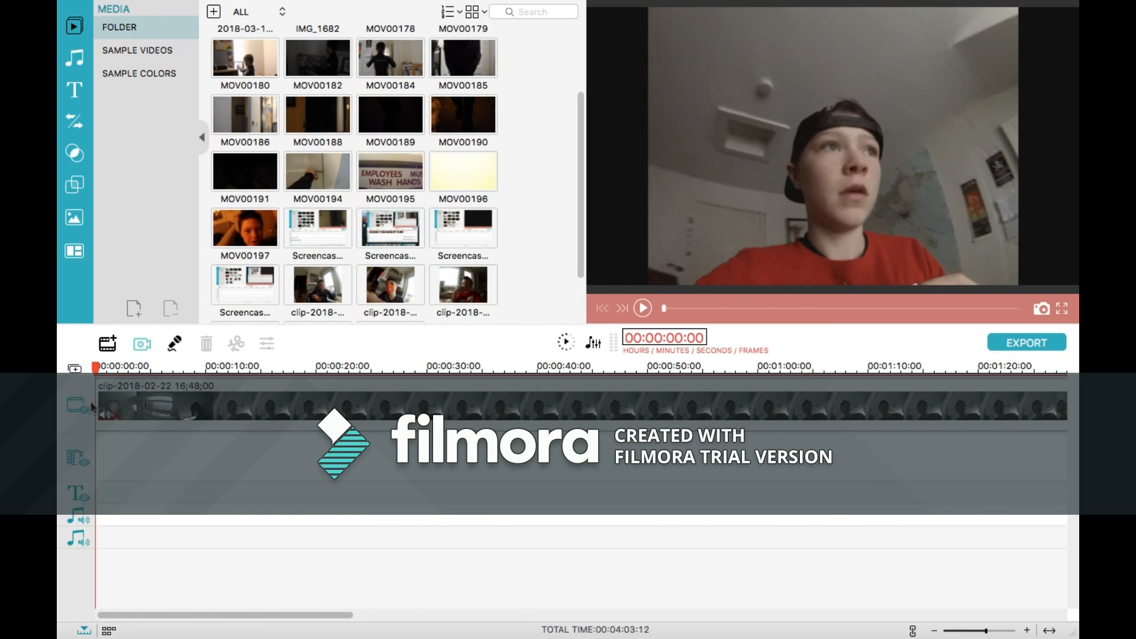
Play the start of the trimmed clip, split it again less than a second in, and remove the new opening piece.
{"action": "left_click", "coordinate": [642, 306]}
{"action": "left_click", "coordinate": [643, 307]}
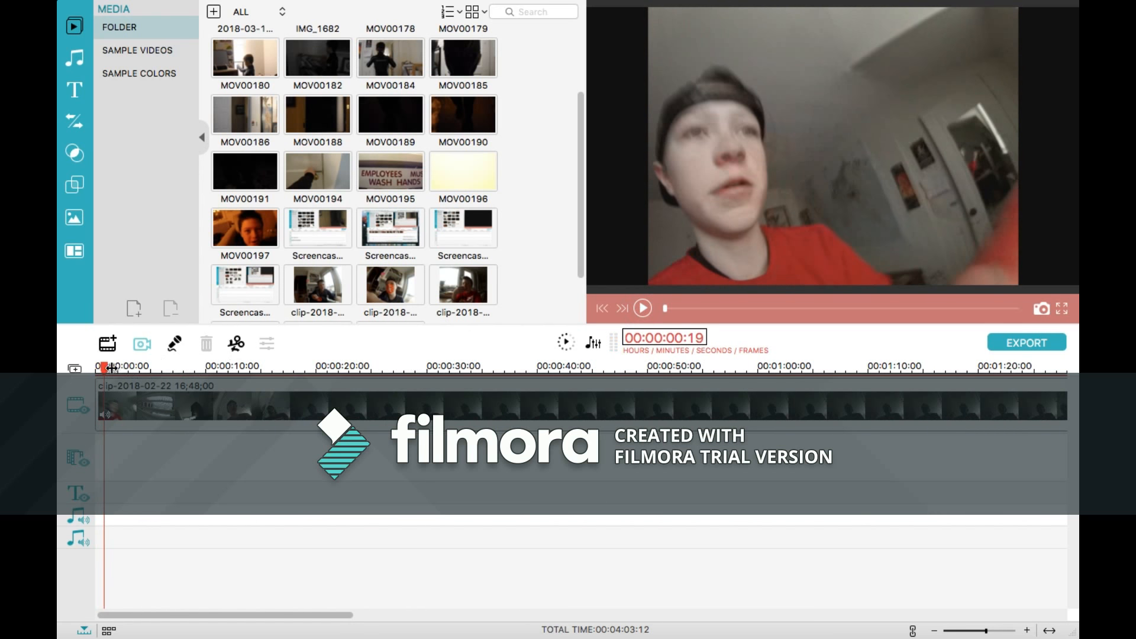
{"action": "left_click_drag", "start_coordinate": [107, 371], "coordinate": [103, 371]}
{"action": "left_click", "coordinate": [236, 344]}
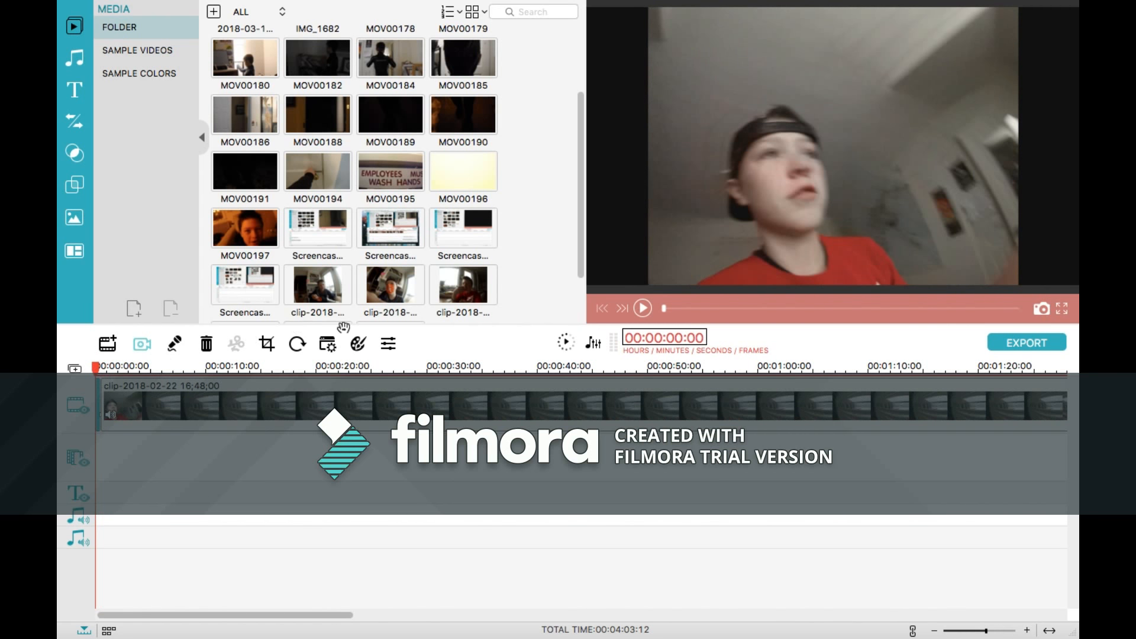
Cut out the section of the clip between 00:00:02:16 and 00:00:03:12.
{"action": "left_click", "coordinate": [643, 308]}
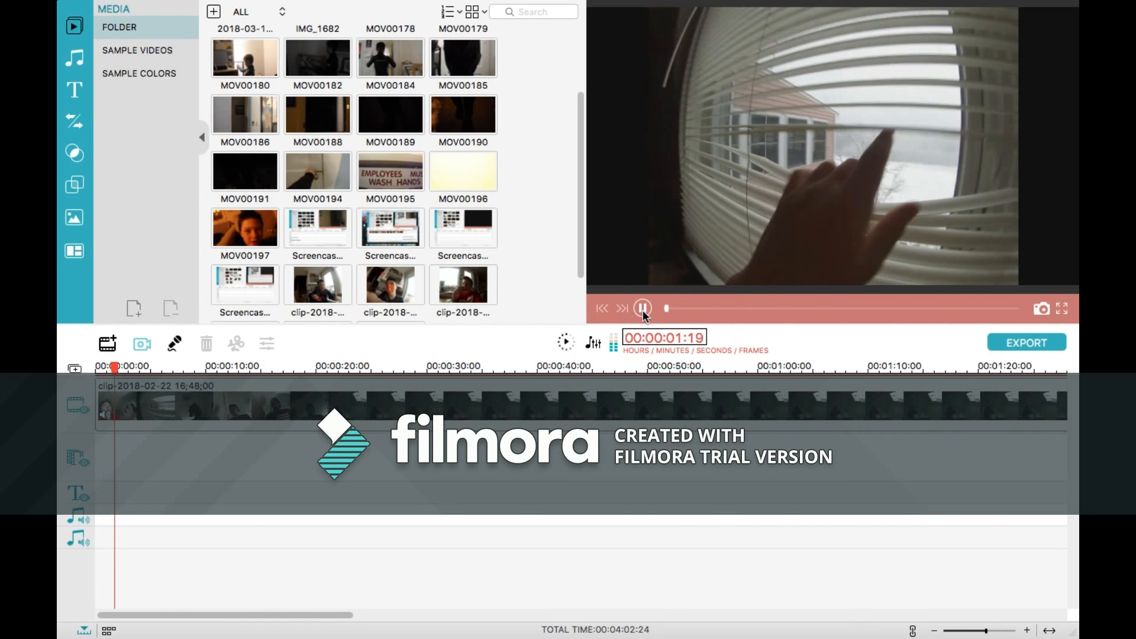
{"action": "left_click", "coordinate": [642, 309]}
{"action": "left_click", "coordinate": [236, 344]}
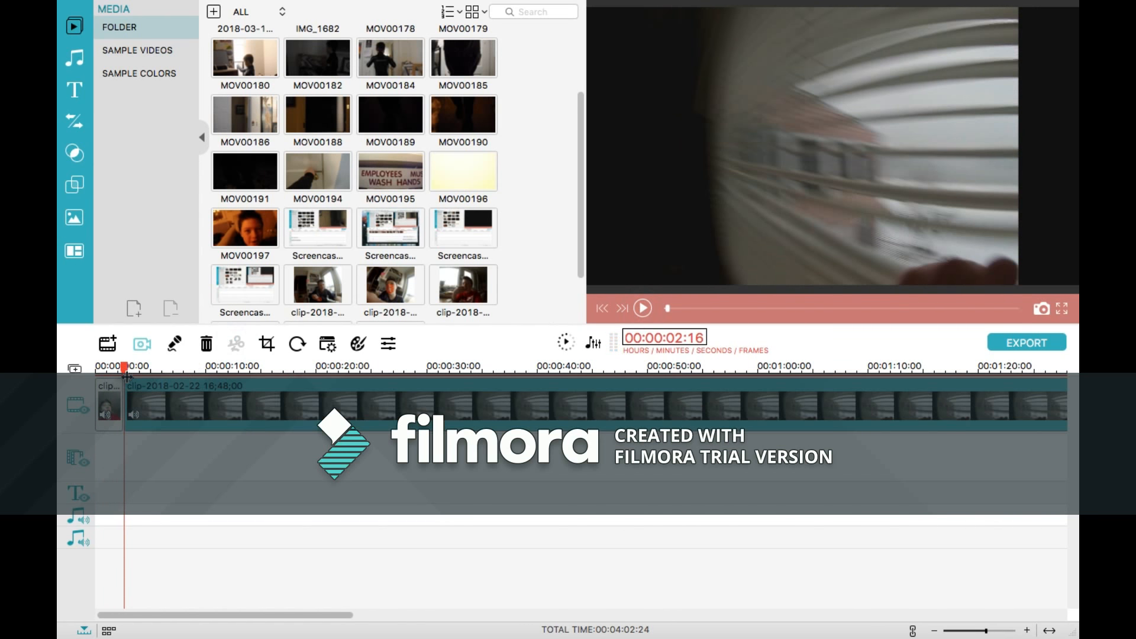
{"action": "left_click_drag", "start_coordinate": [122, 368], "coordinate": [133, 372]}
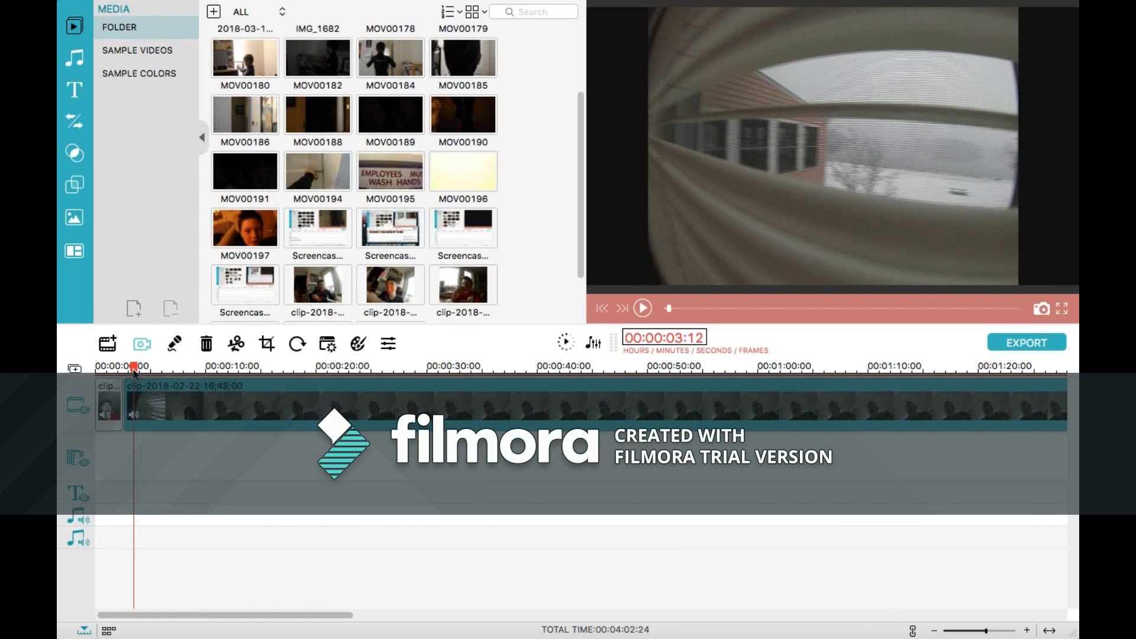
{"action": "left_click", "coordinate": [236, 344]}
{"action": "left_click", "coordinate": [129, 398]}
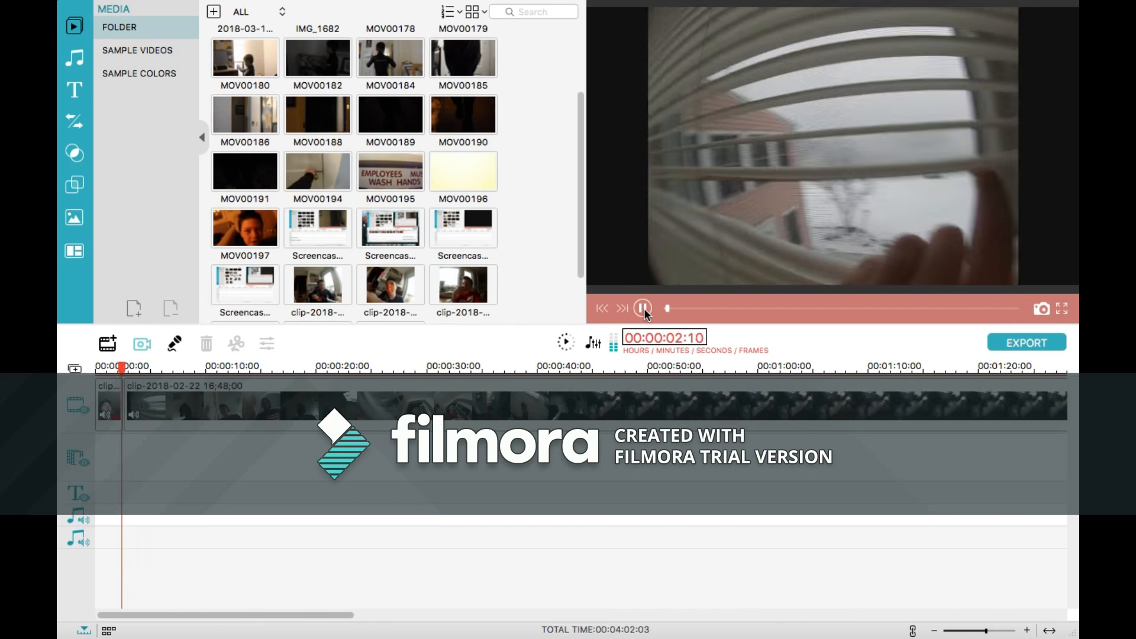
Play on past the first cut and split the second timeline clip at 00:00:06:19.
{"action": "left_click", "coordinate": [644, 309]}
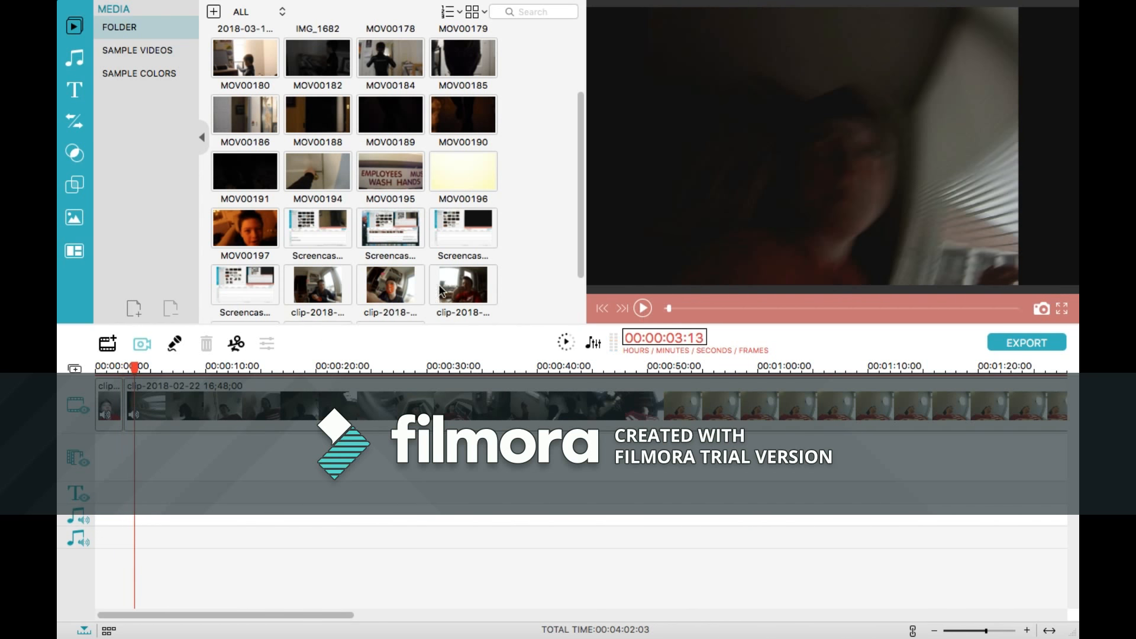
{"action": "left_click_drag", "start_coordinate": [137, 371], "coordinate": [131, 371]}
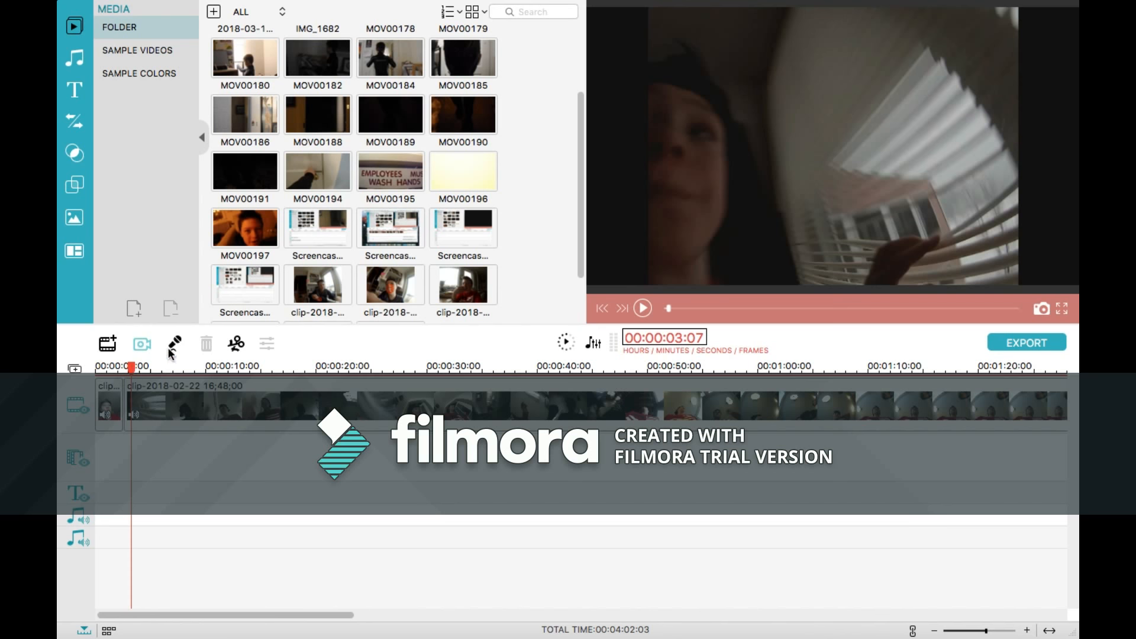
{"action": "left_click", "coordinate": [126, 371]}
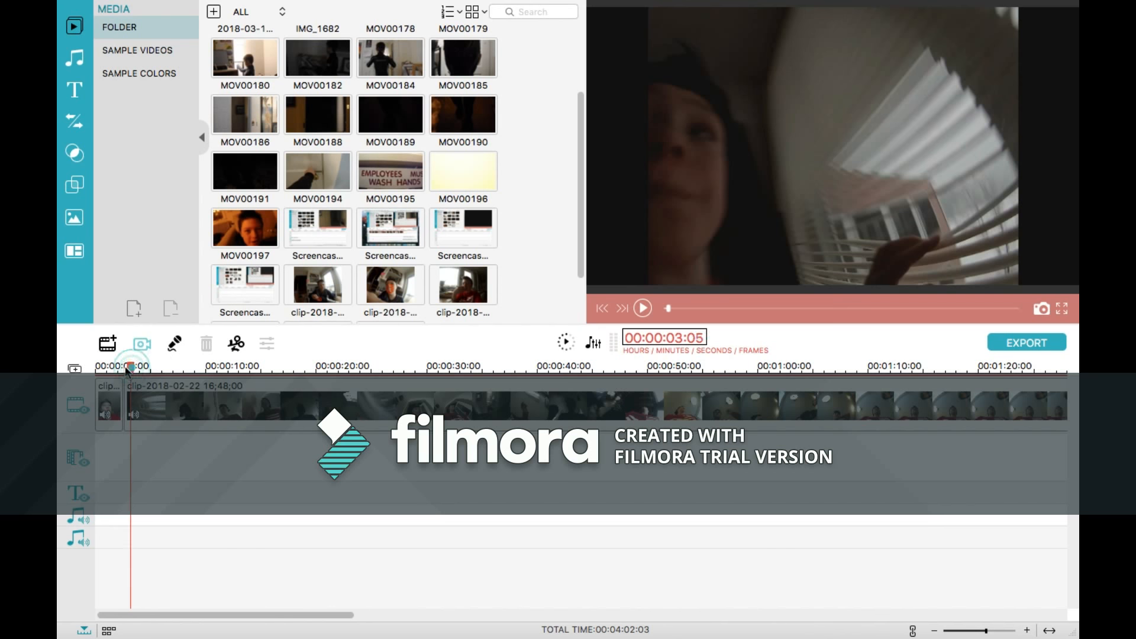
{"action": "key", "text": "space"}
{"action": "key", "text": "space"}
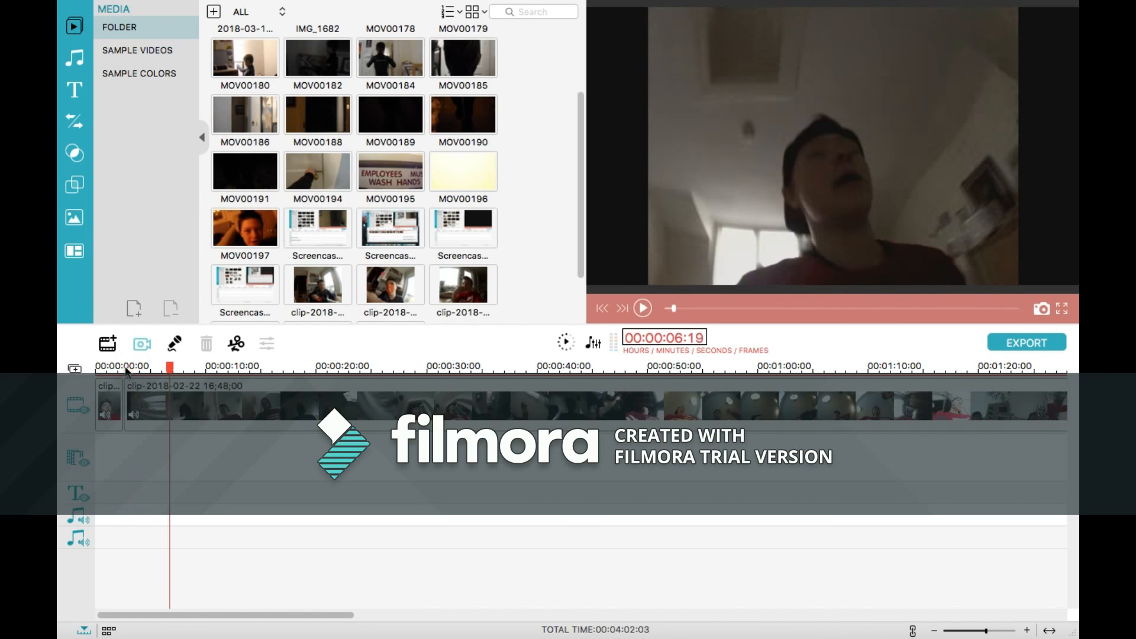
{"action": "left_click", "coordinate": [236, 343]}
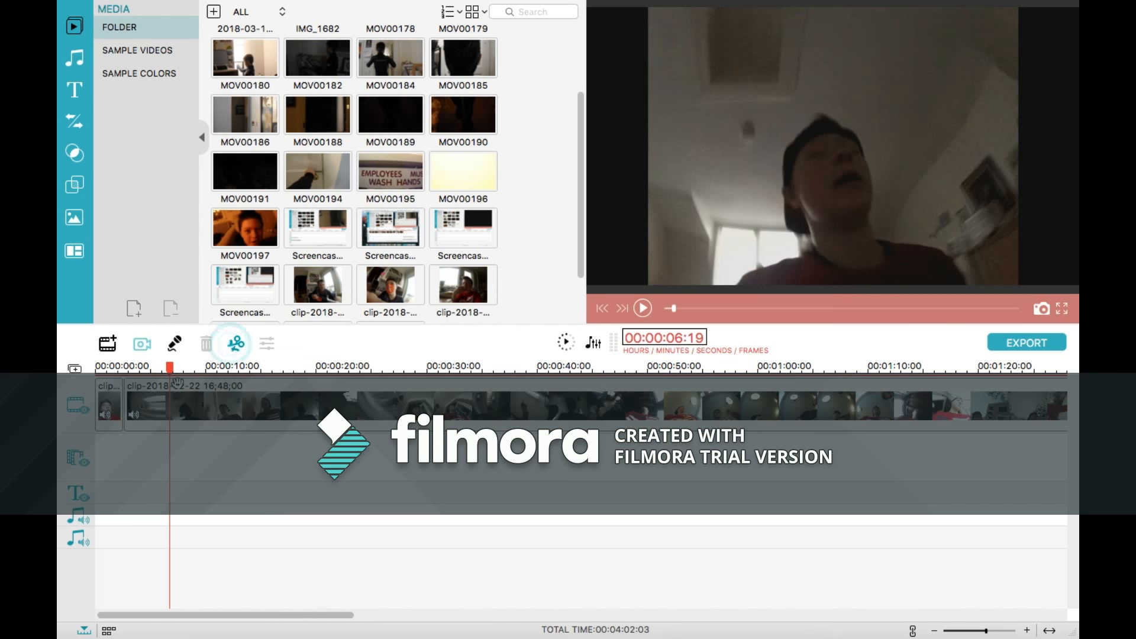
Split the last timeline clip at 00:00:14:06 and delete the piece between 00:00:06:19 and that cut.
{"action": "left_click", "coordinate": [177, 391]}
{"action": "left_click_drag", "start_coordinate": [194, 373], "coordinate": [169, 370]}
{"action": "key", "text": "space"}
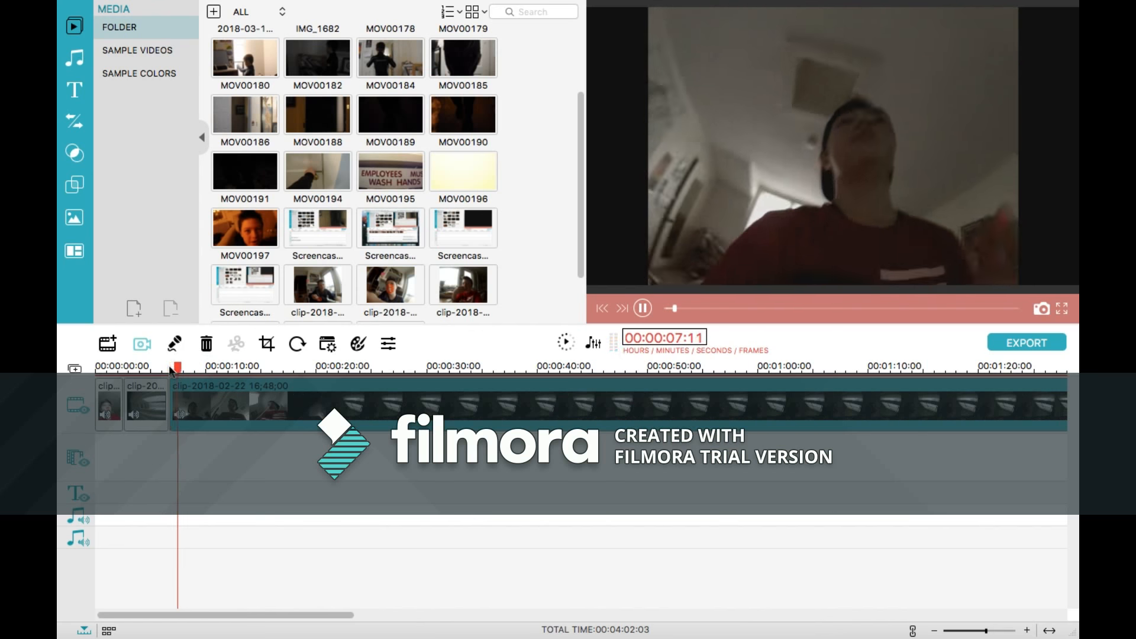
{"action": "key", "text": "space"}
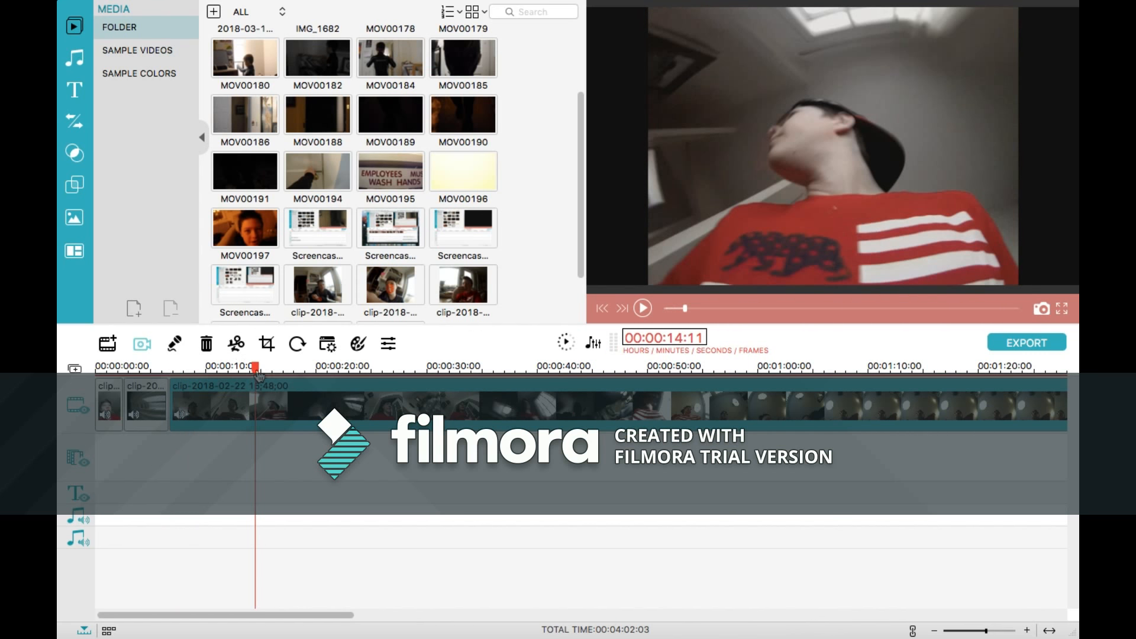
{"action": "left_click_drag", "start_coordinate": [259, 374], "coordinate": [253, 372]}
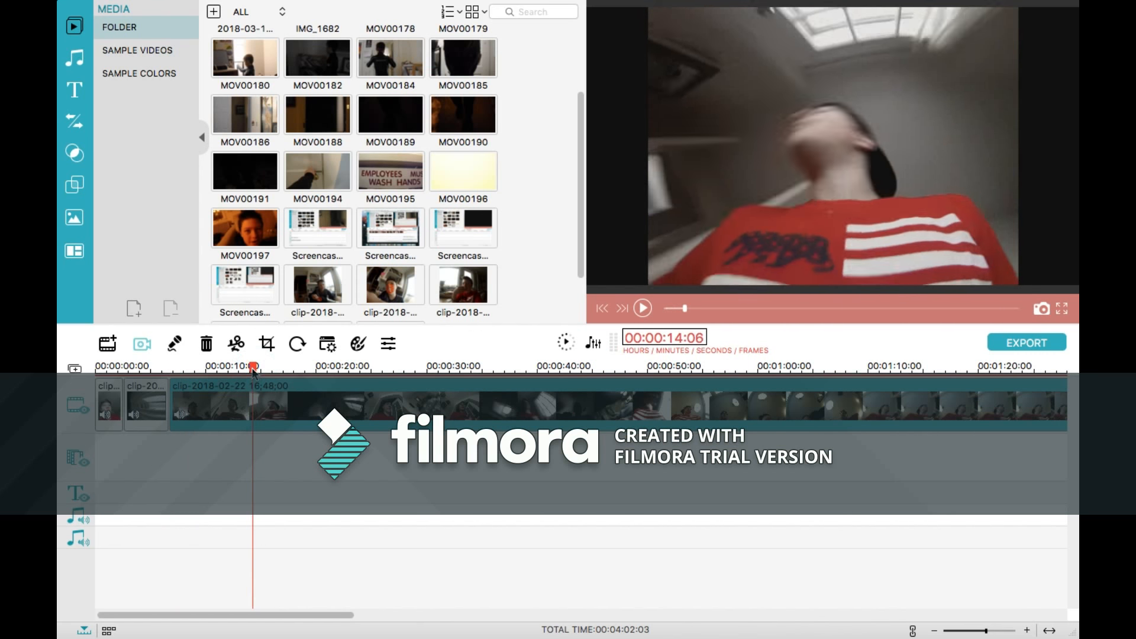
{"action": "left_click", "coordinate": [236, 344]}
{"action": "left_click", "coordinate": [240, 389]}
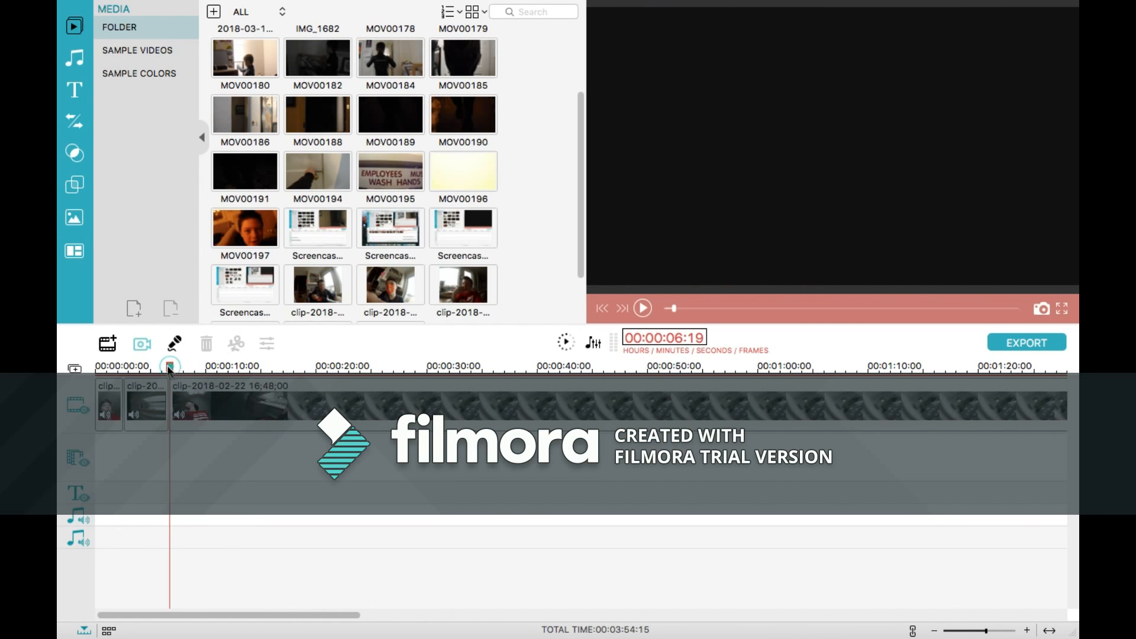
Play the edited sequence from the beginning of the timeline through the cuts to 00:00:08:03.
{"action": "left_click_drag", "start_coordinate": [170, 368], "coordinate": [92, 367]}
{"action": "key", "text": "space"}
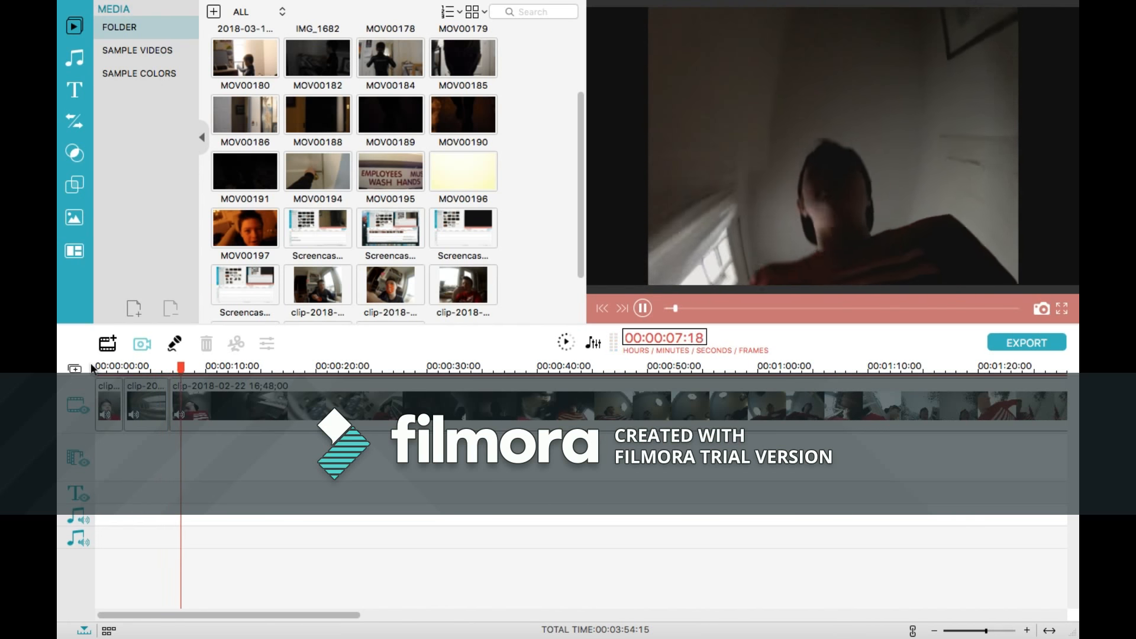
{"action": "left_click", "coordinate": [163, 368]}
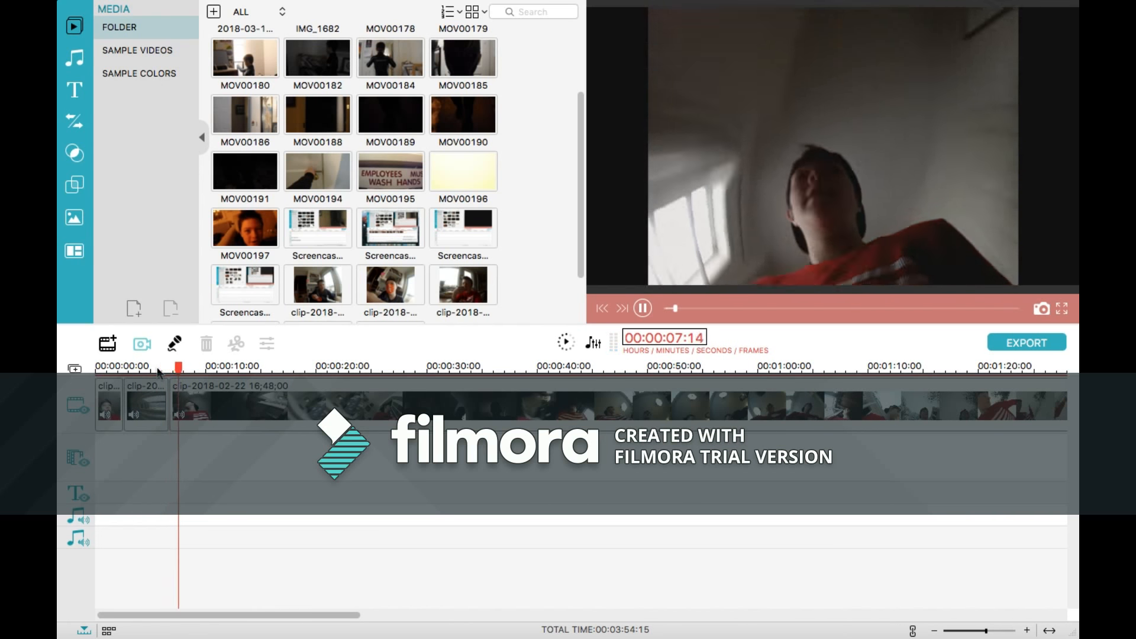
{"action": "key", "text": "space"}
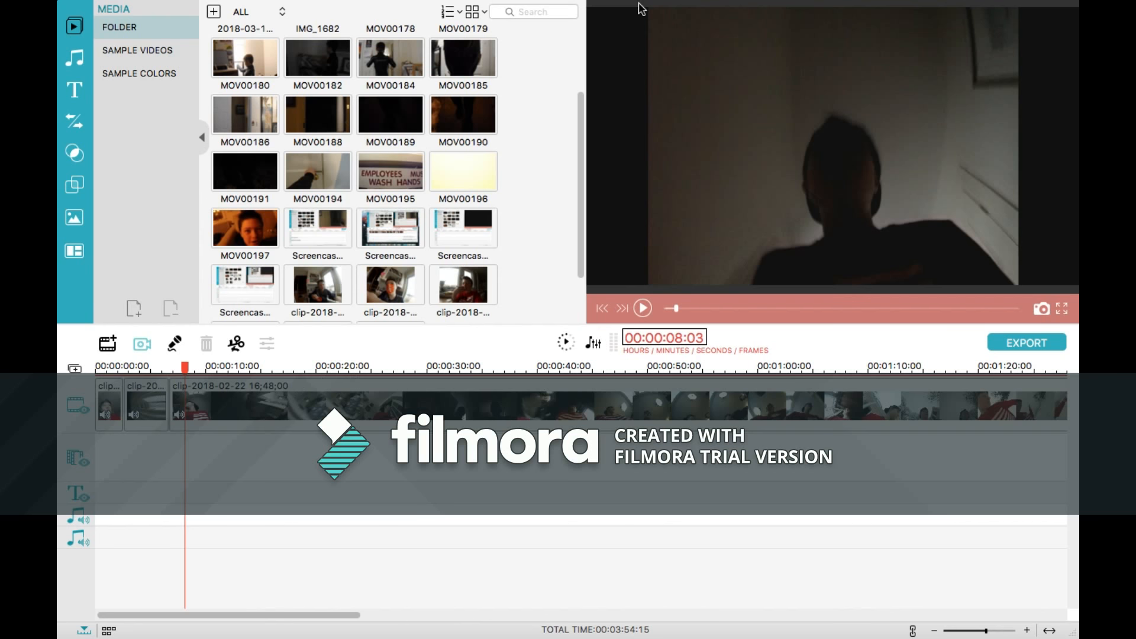
{"action": "left_click", "coordinate": [690, 7]}
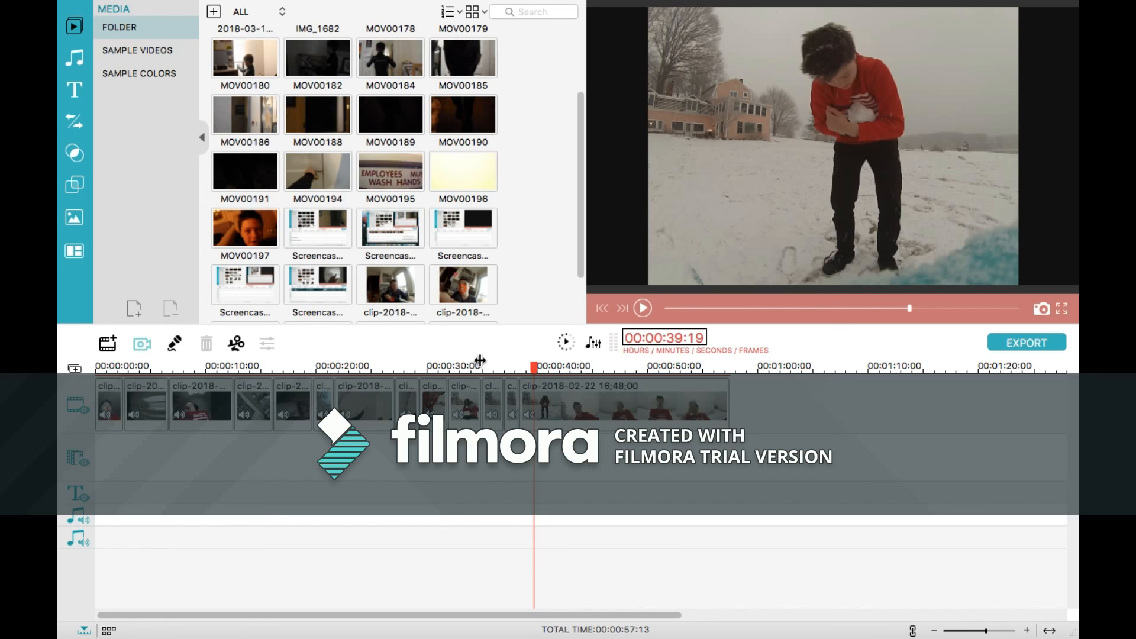
Play back the middle of the trimmed sequence and scrub through to its end.
{"action": "left_click_drag", "start_coordinate": [530, 372], "coordinate": [302, 378]}
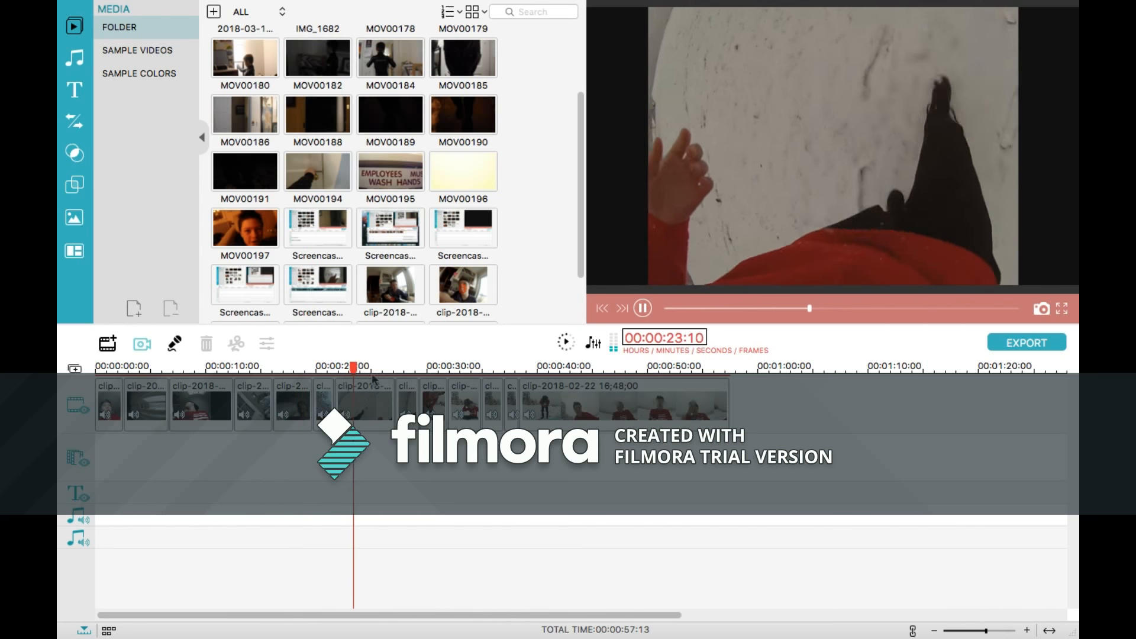
{"action": "key", "text": "space"}
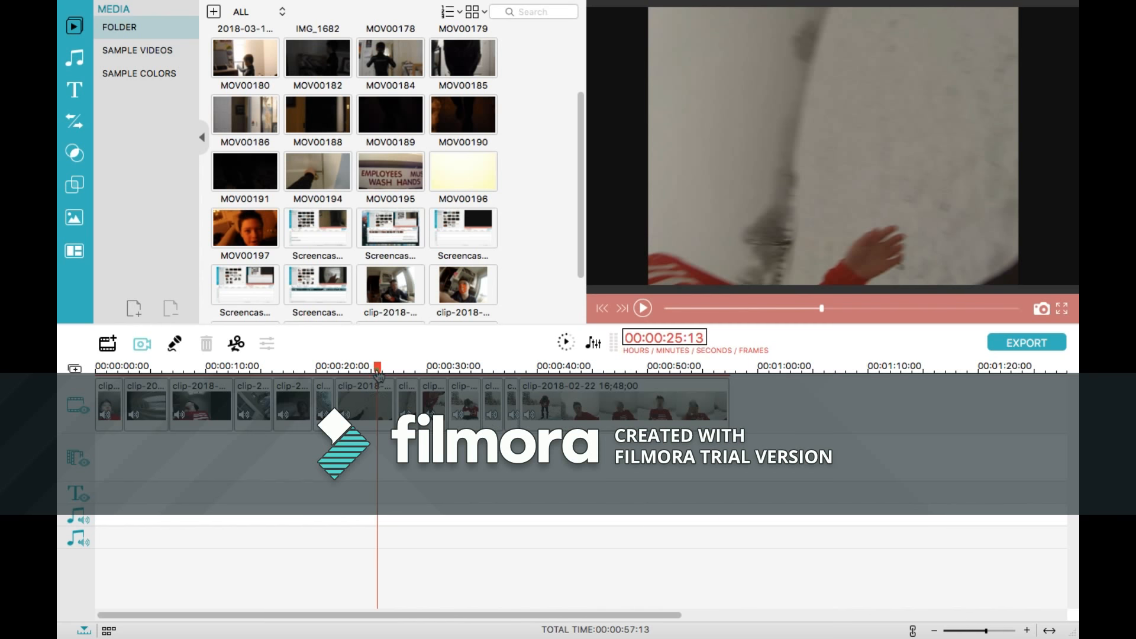
{"action": "left_click_drag", "start_coordinate": [379, 374], "coordinate": [729, 386]}
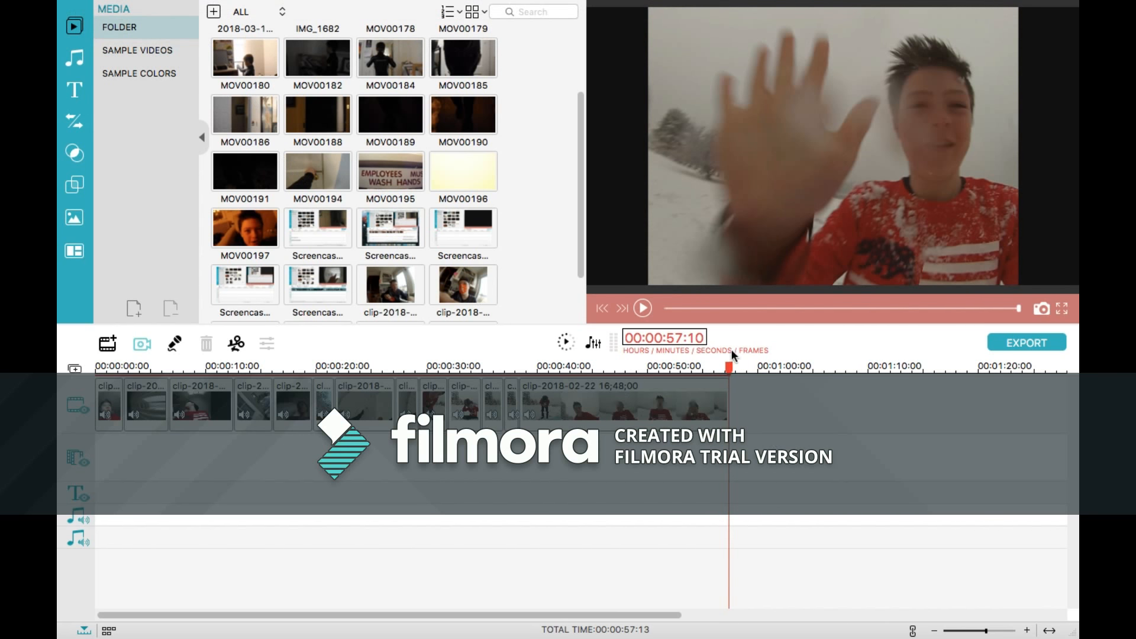
Scrub back into the last timeline clip and play it from just after 00:00:40:10.
{"action": "left_click_drag", "start_coordinate": [730, 370], "coordinate": [542, 371]}
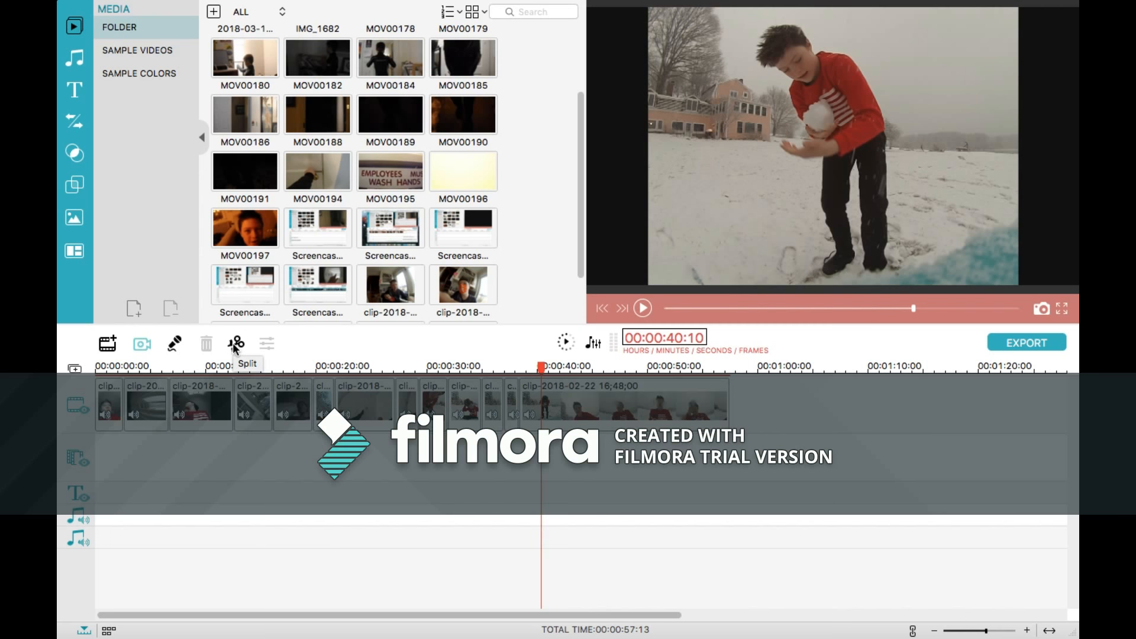
{"action": "mouse_move", "coordinate": [541, 369]}
{"action": "left_mouse_down"}
{"action": "mouse_move", "coordinate": [532, 374]}
{"action": "mouse_move", "coordinate": [549, 378]}
{"action": "left_mouse_up"}
{"action": "key", "text": "space"}
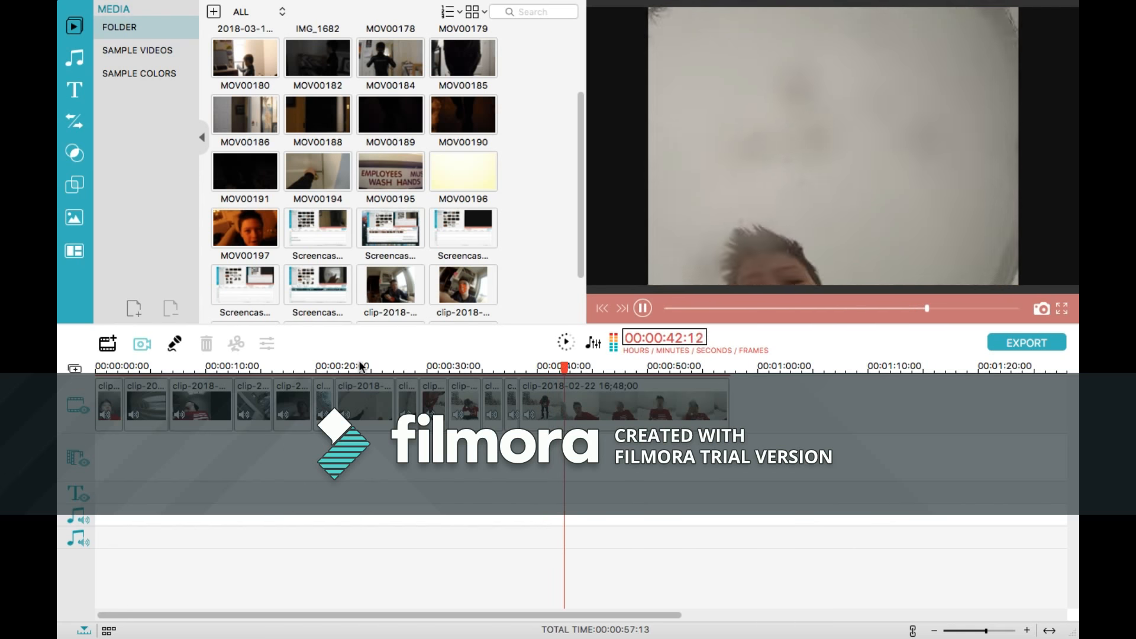
Split the last timeline clip at 00:00:41:19 and delete the piece between 00:00:38:10 and that cut.
{"action": "key", "text": "space"}
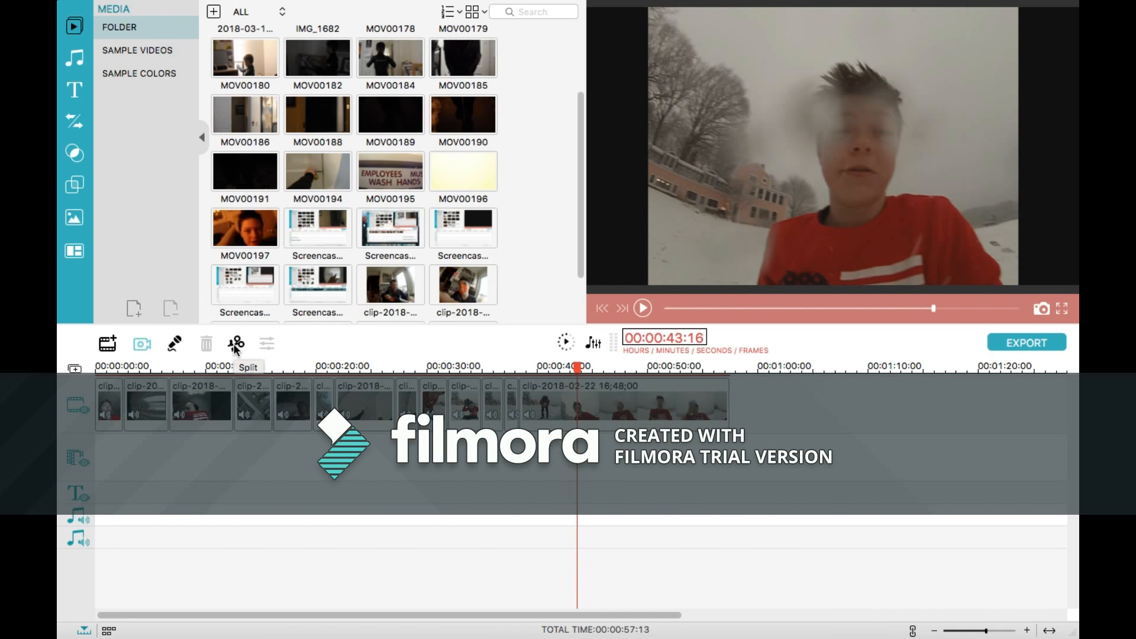
{"action": "mouse_move", "coordinate": [571, 370]}
{"action": "left_mouse_down"}
{"action": "mouse_move", "coordinate": [531, 370]}
{"action": "mouse_move", "coordinate": [576, 370]}
{"action": "mouse_move", "coordinate": [574, 381]}
{"action": "left_mouse_up"}
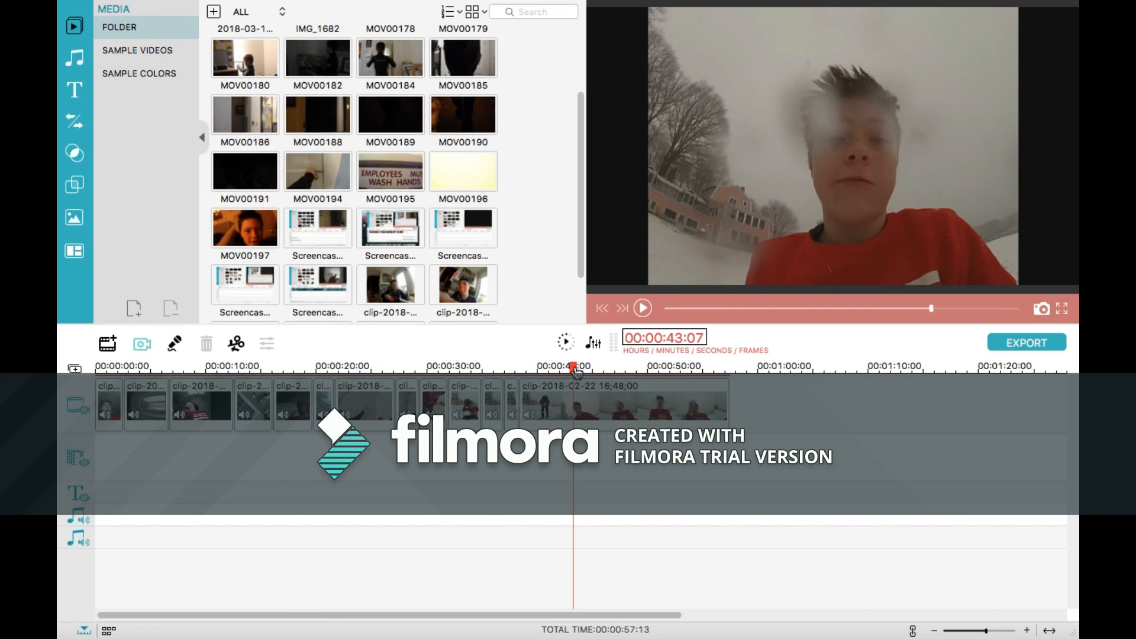
{"action": "left_click_drag", "start_coordinate": [574, 369], "coordinate": [557, 370]}
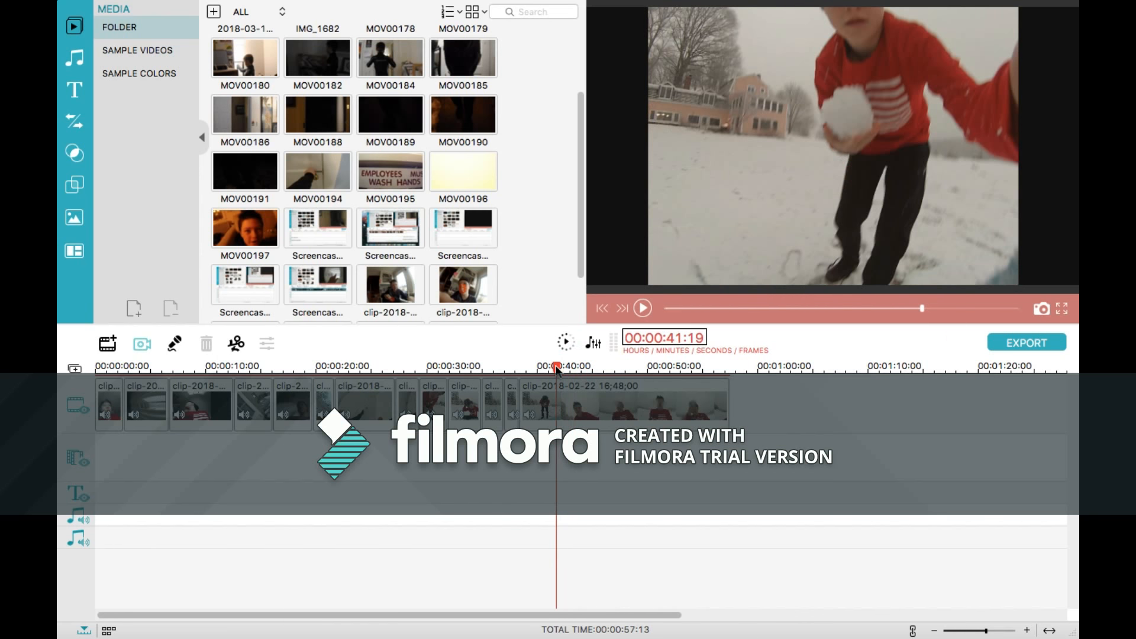
{"action": "left_click", "coordinate": [237, 345]}
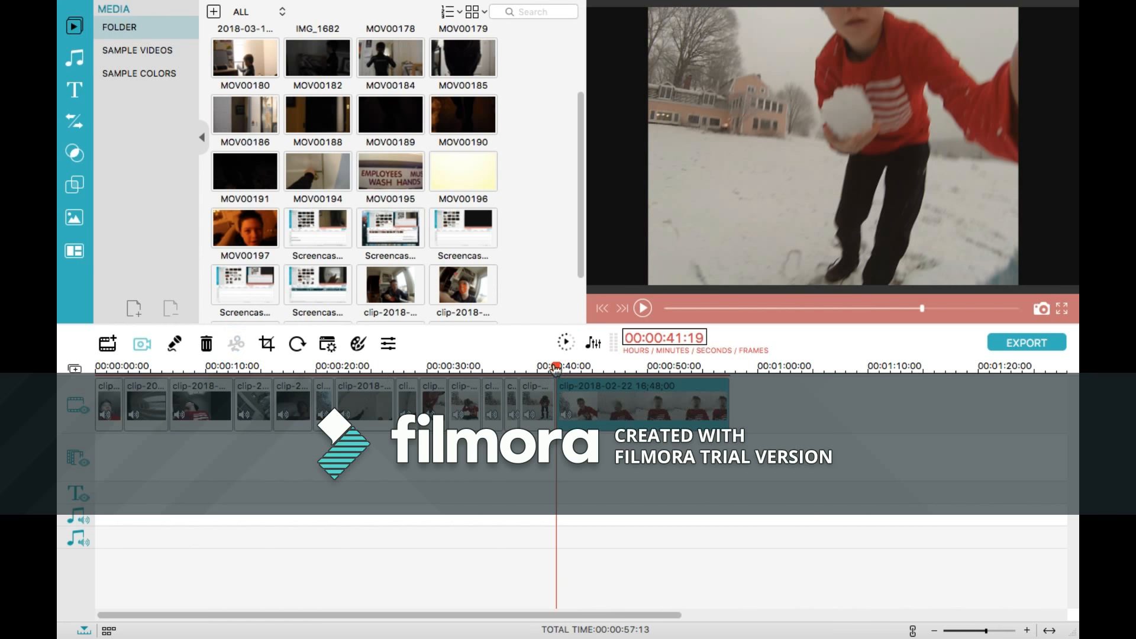
{"action": "left_click", "coordinate": [530, 393]}
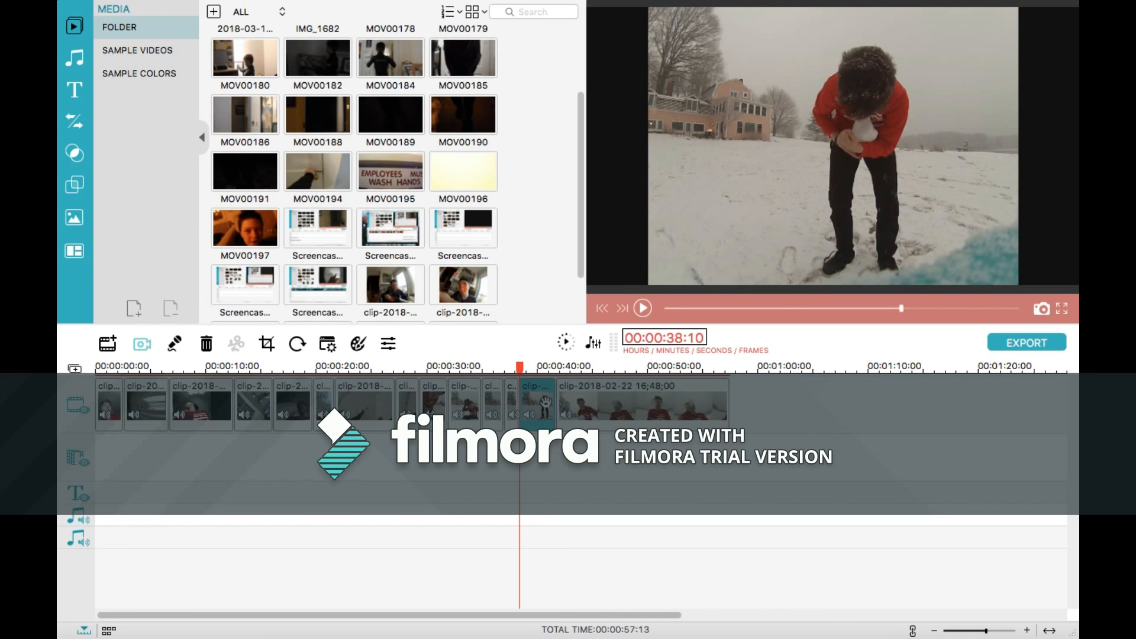
{"action": "key", "text": "Delete"}
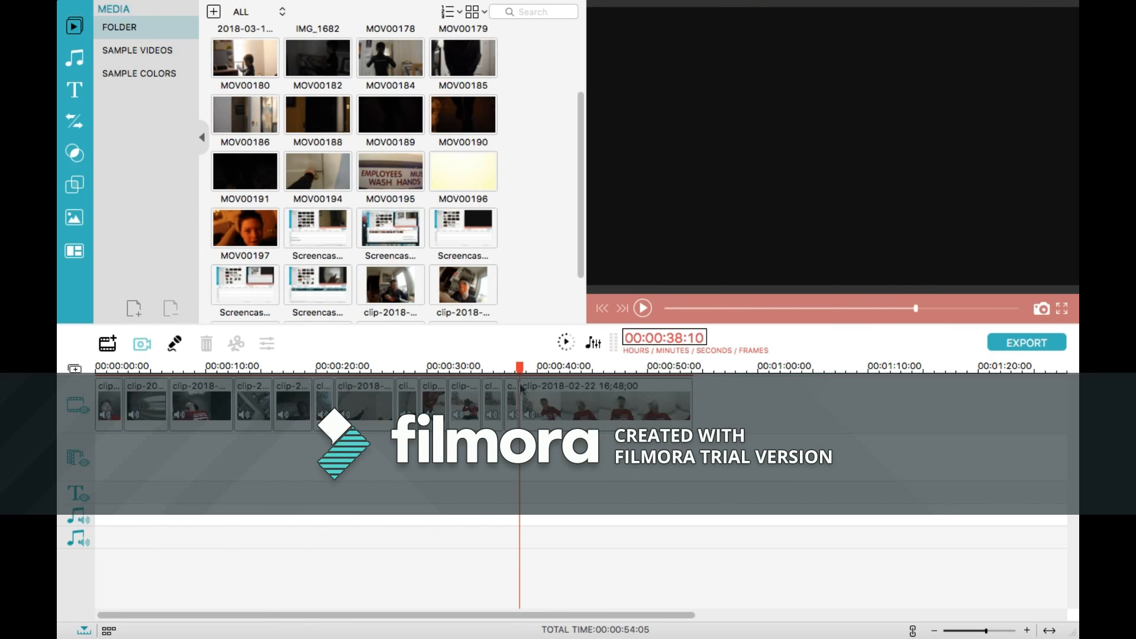
Review the new cut by scrubbing from 00:00:37:16 through the last clip to the sequence's end and back to 00:00:42:02.
{"action": "left_click_drag", "start_coordinate": [520, 367], "coordinate": [496, 372]}
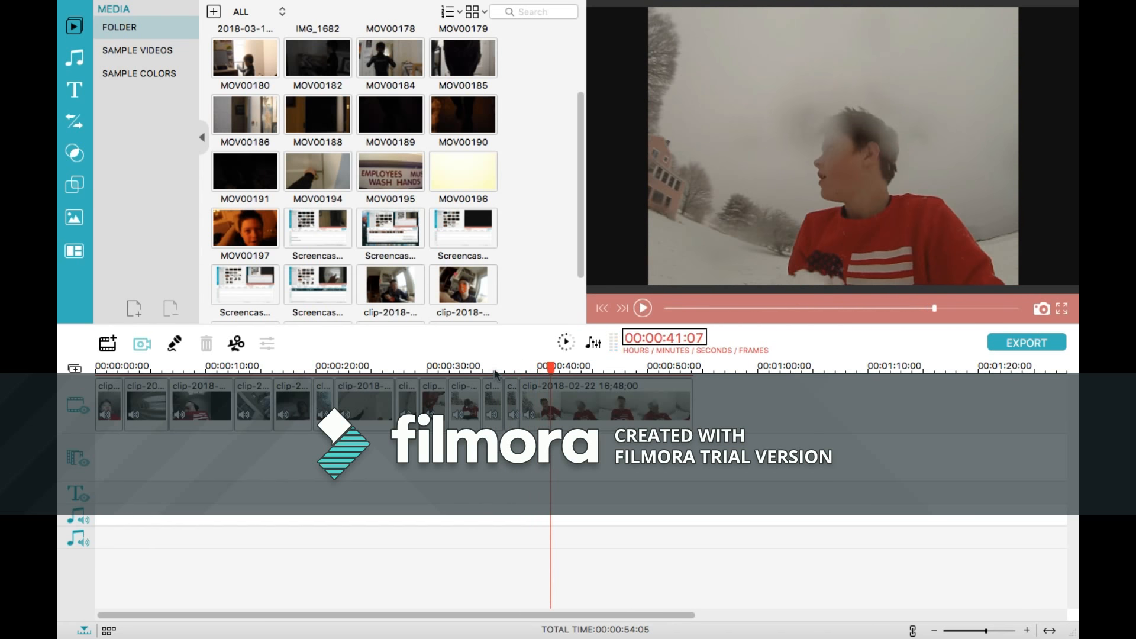
{"action": "left_click", "coordinate": [509, 367]}
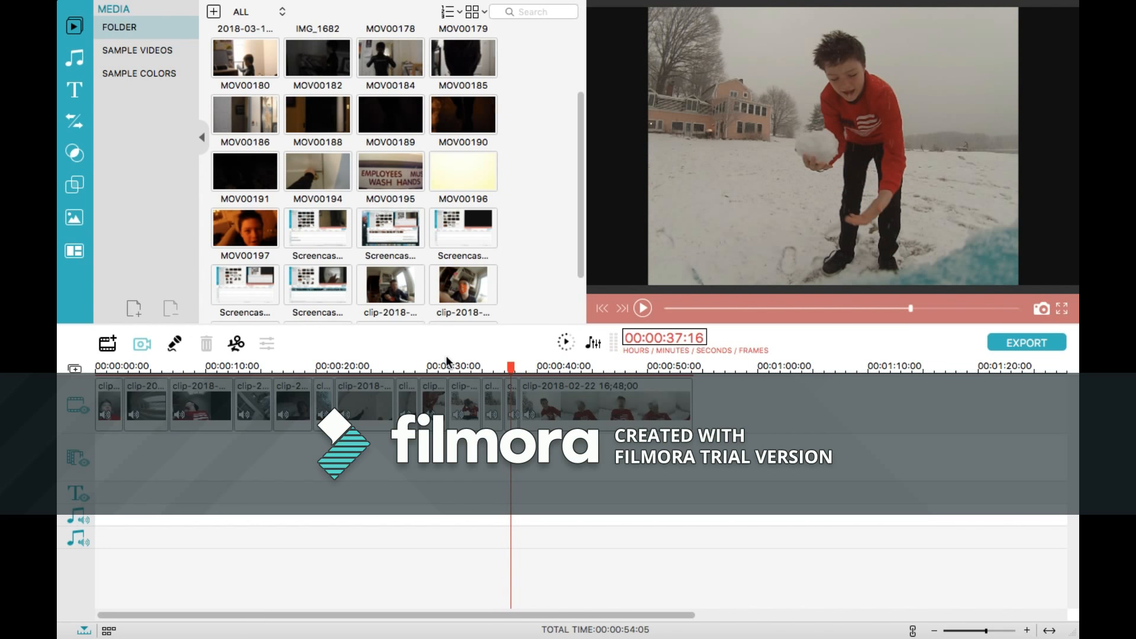
{"action": "left_click_drag", "start_coordinate": [511, 369], "coordinate": [697, 396]}
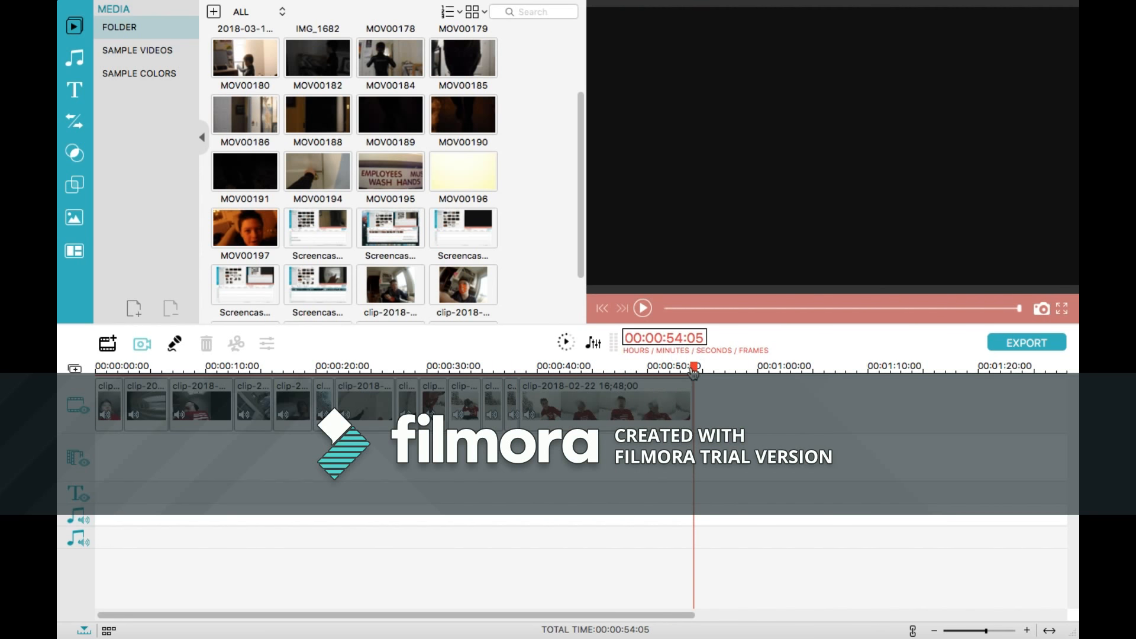
{"action": "left_click_drag", "start_coordinate": [694, 373], "coordinate": [602, 374]}
{"action": "left_click", "coordinate": [601, 372]}
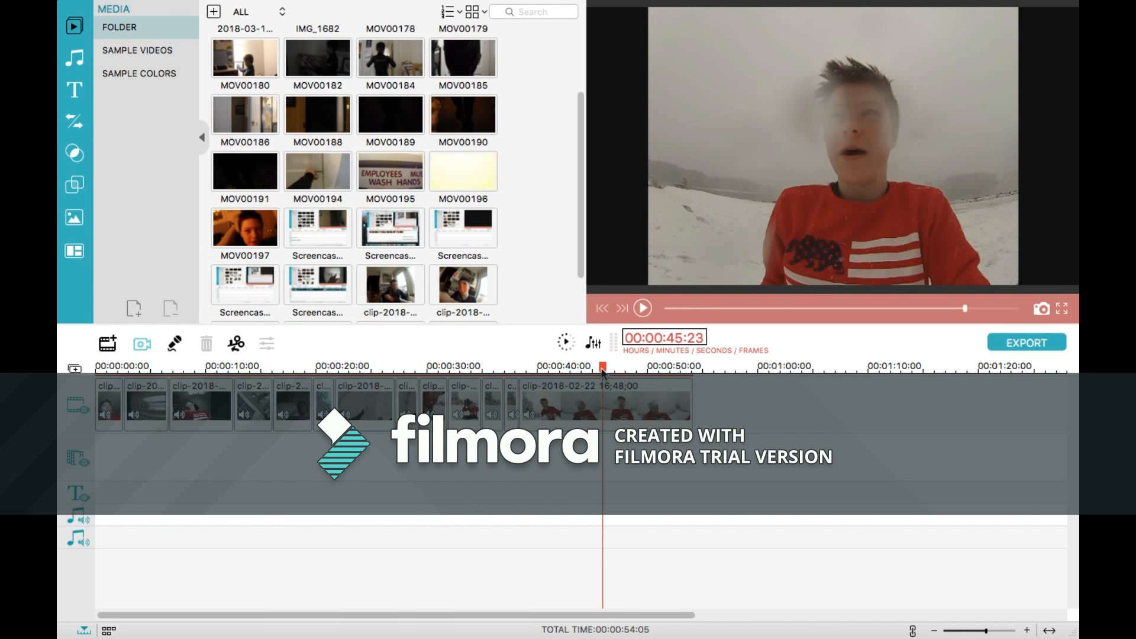
{"action": "left_click_drag", "start_coordinate": [603, 371], "coordinate": [559, 374]}
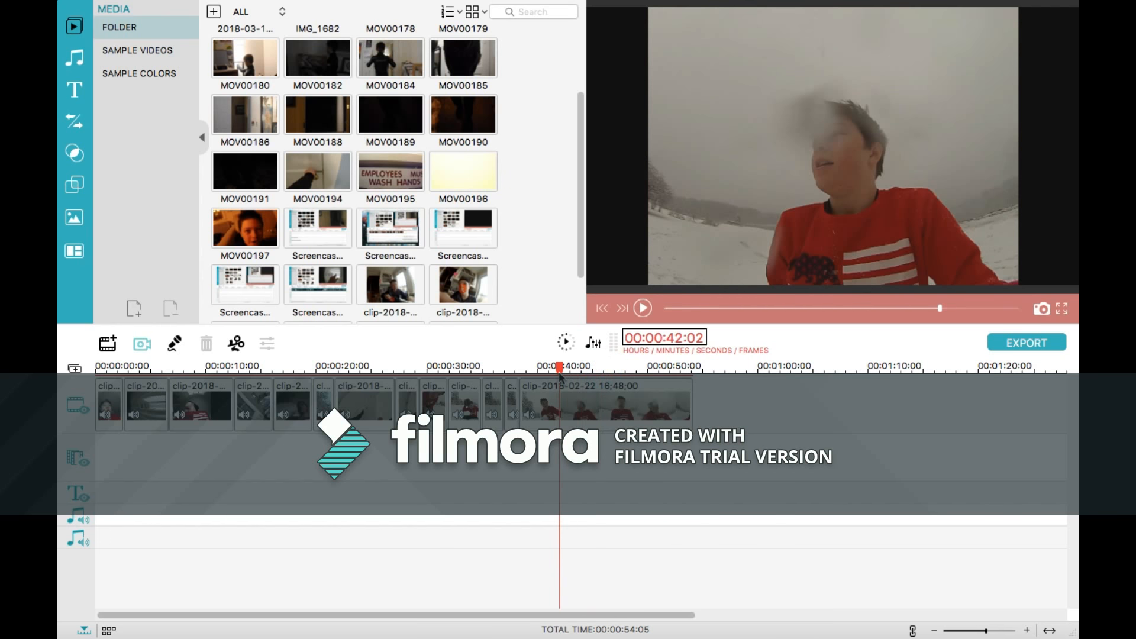